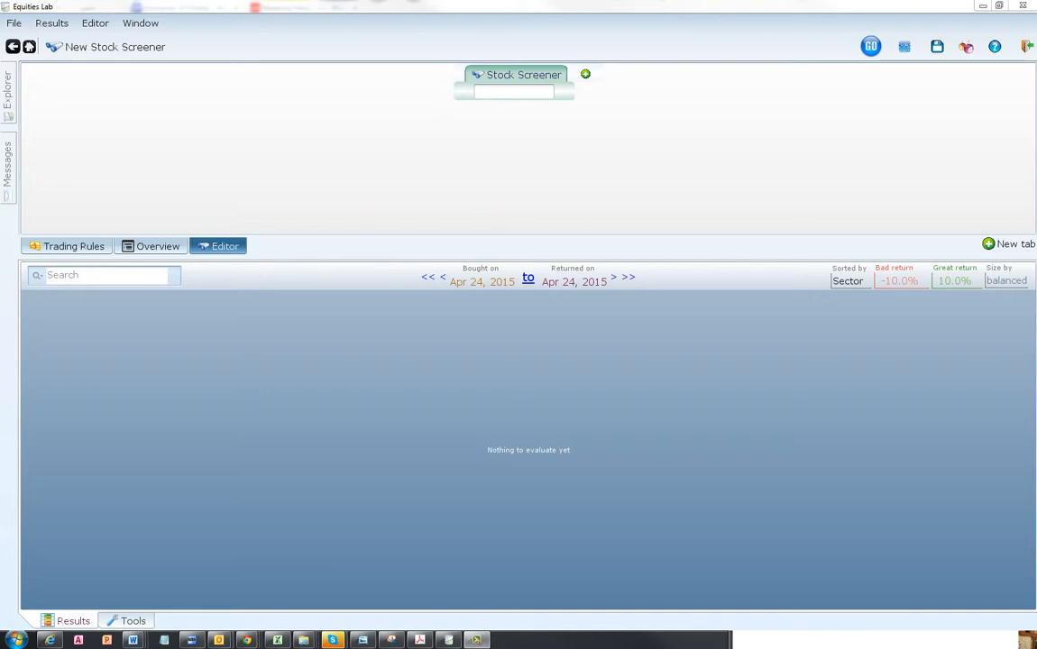
- Define the screener's first condition as a P/E greater than 0 and less than 10
right_click(518, 90)
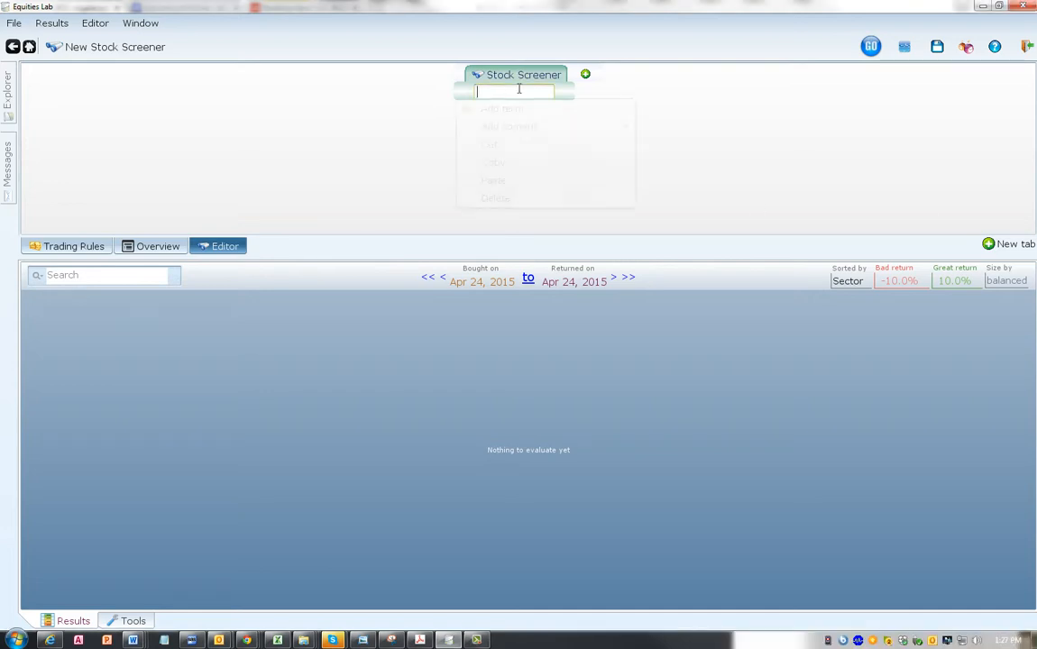
key(Escape)
text(< pe< 10)
key(Return)
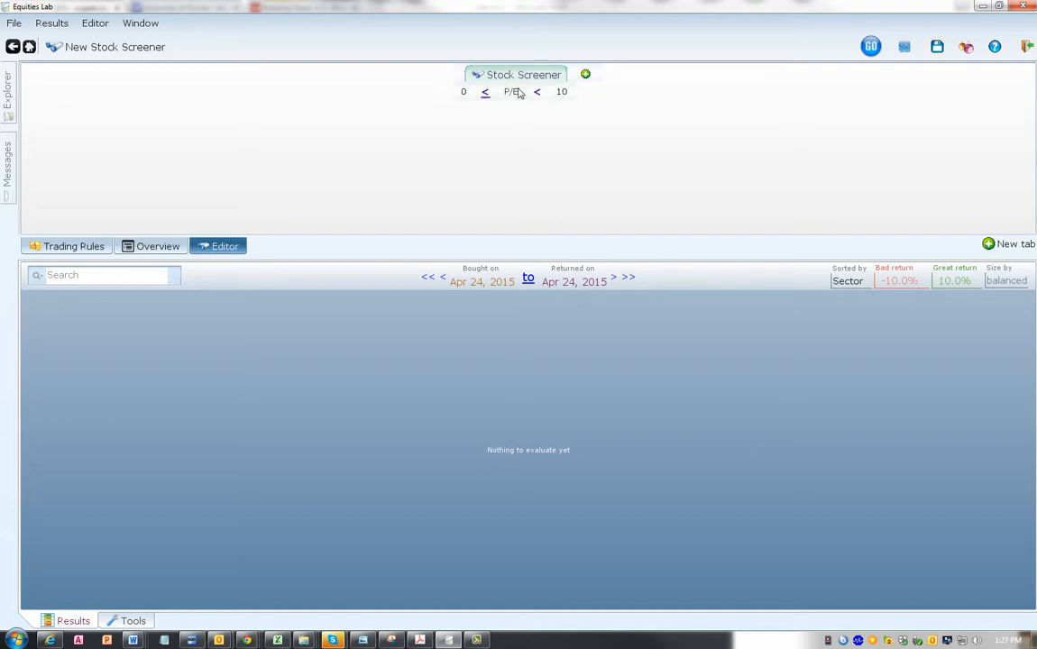
- Add the saved Restrictions formula to the screener as its own tab and review its conditions
click(519, 93)
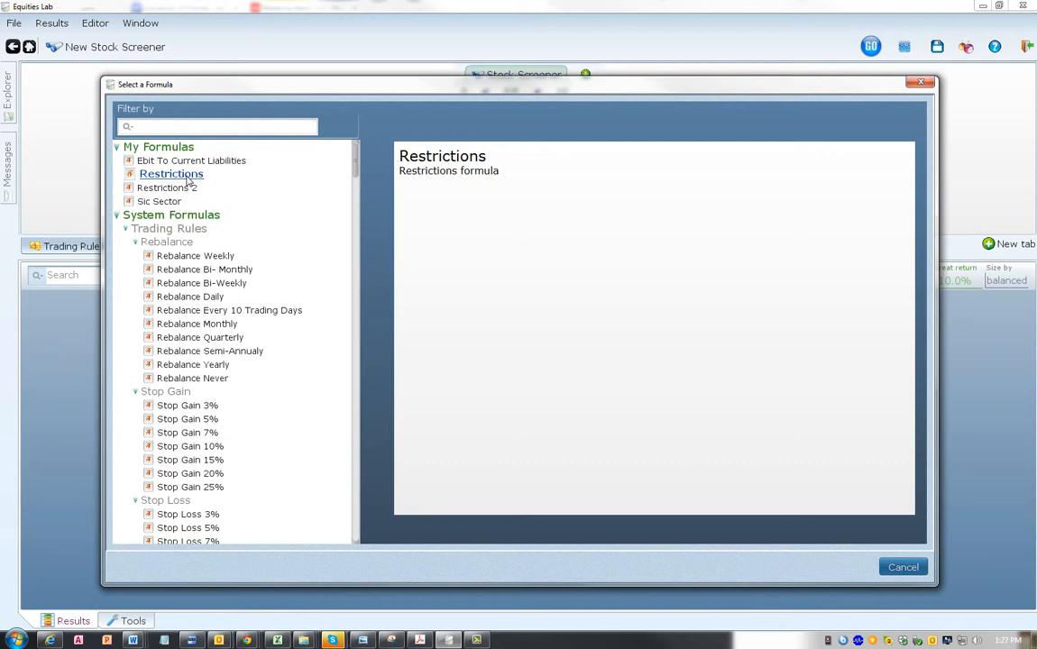
click(187, 181)
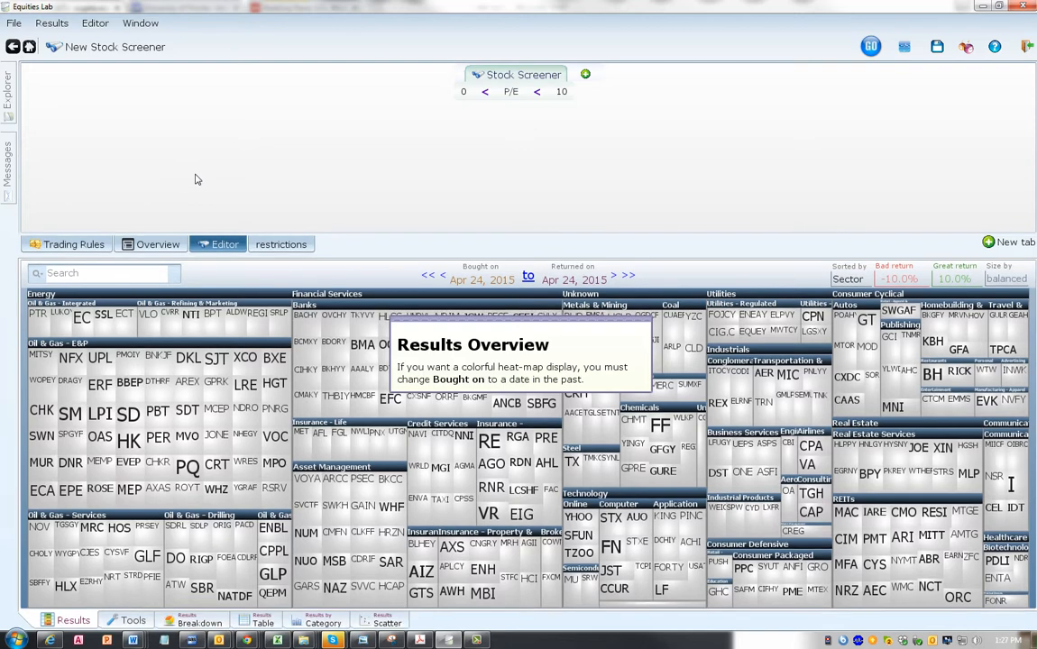
click(585, 74)
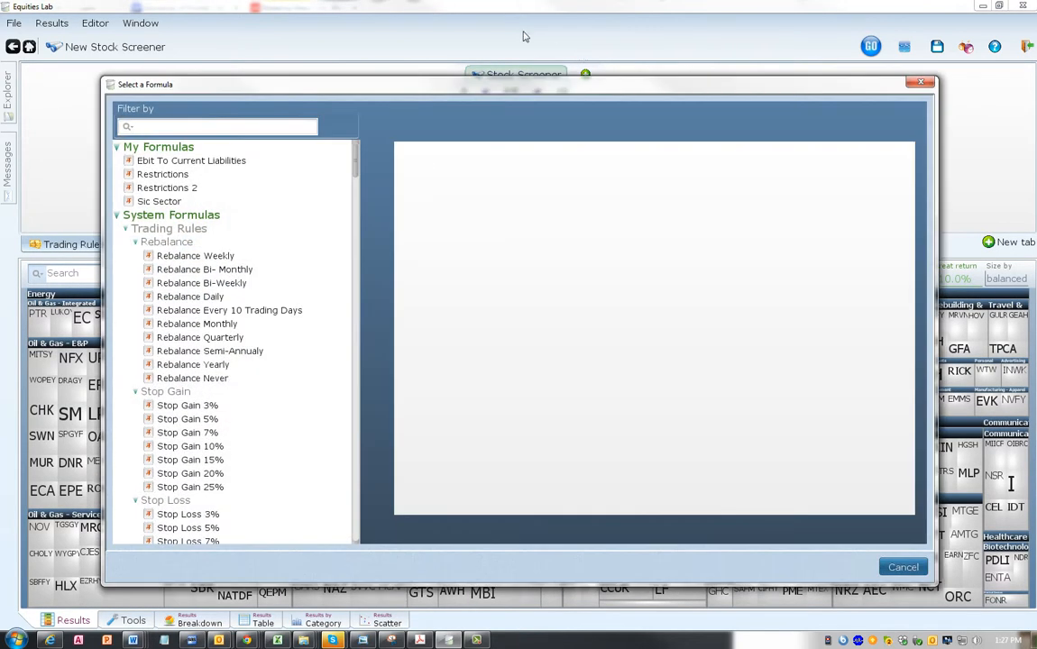
click(180, 177)
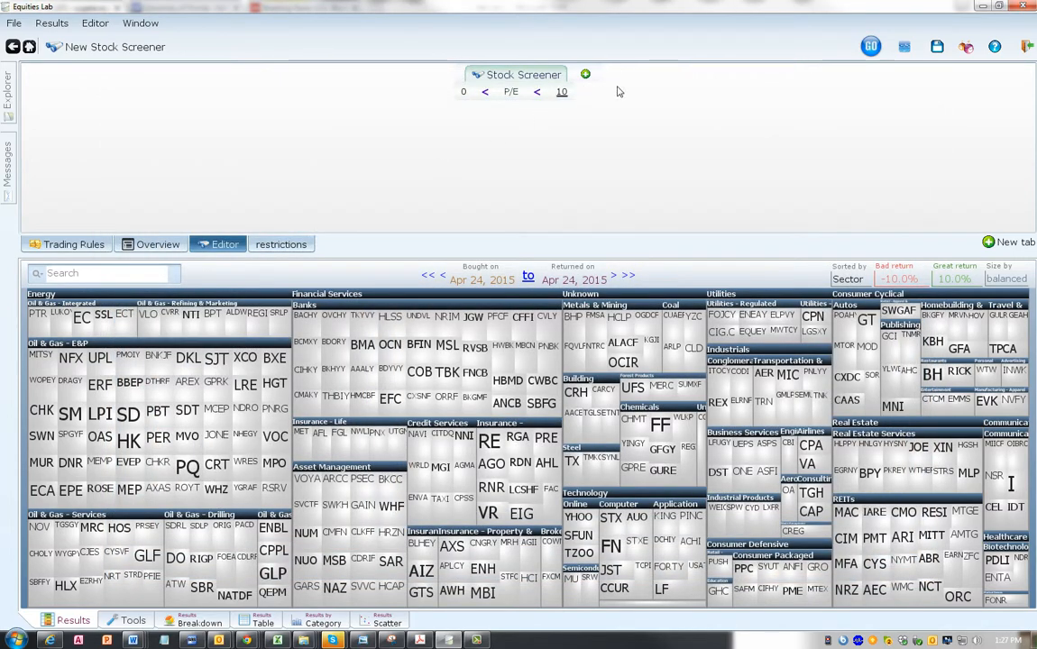
click(275, 245)
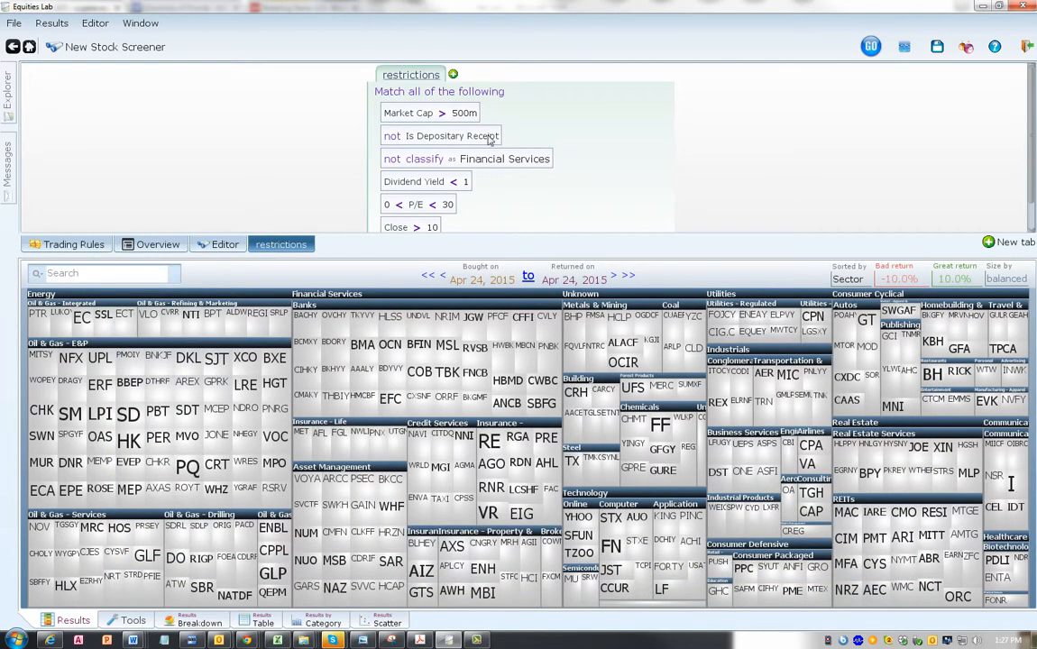
scroll(876, 107, down, 3)
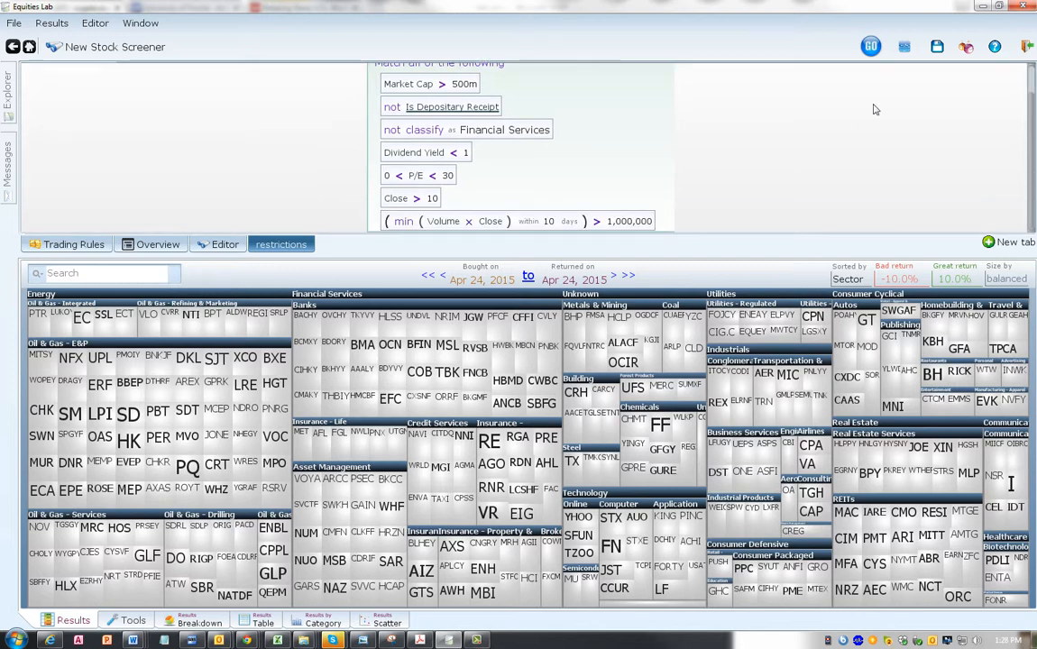
- Add the restrictions formula as a second condition in the Stock Screener, beneath the P/E condition
click(207, 241)
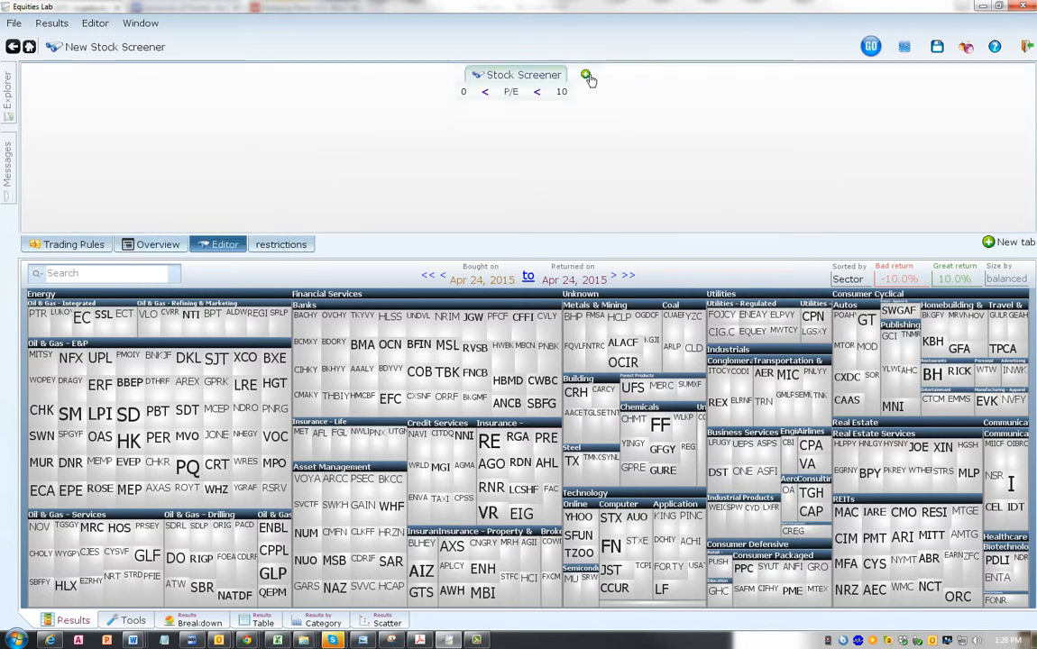
click(585, 75)
text(res)
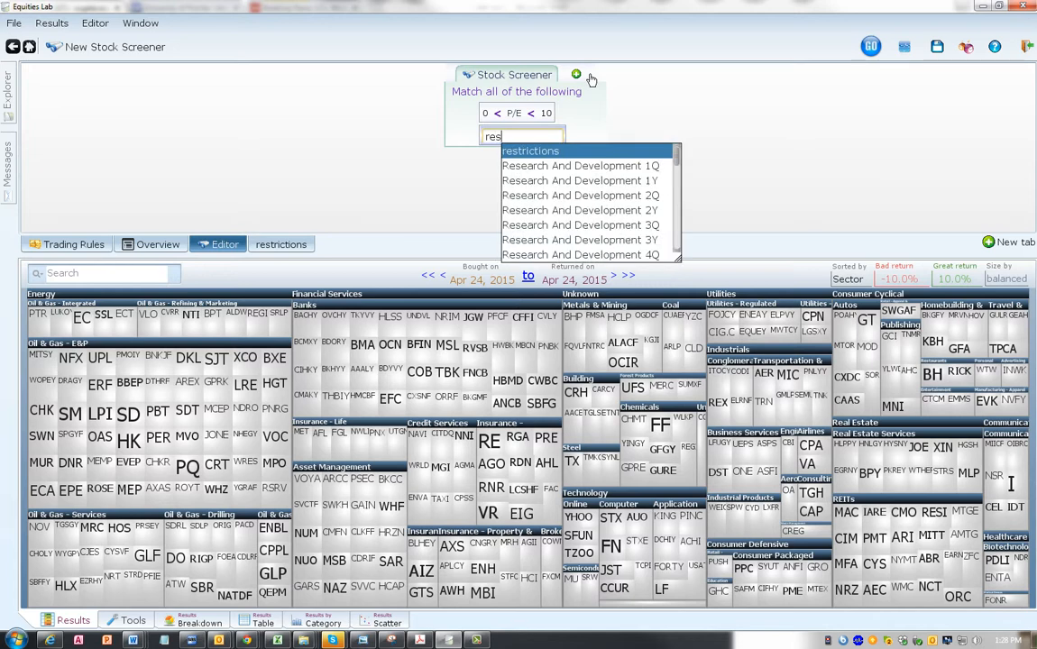
key(Return)
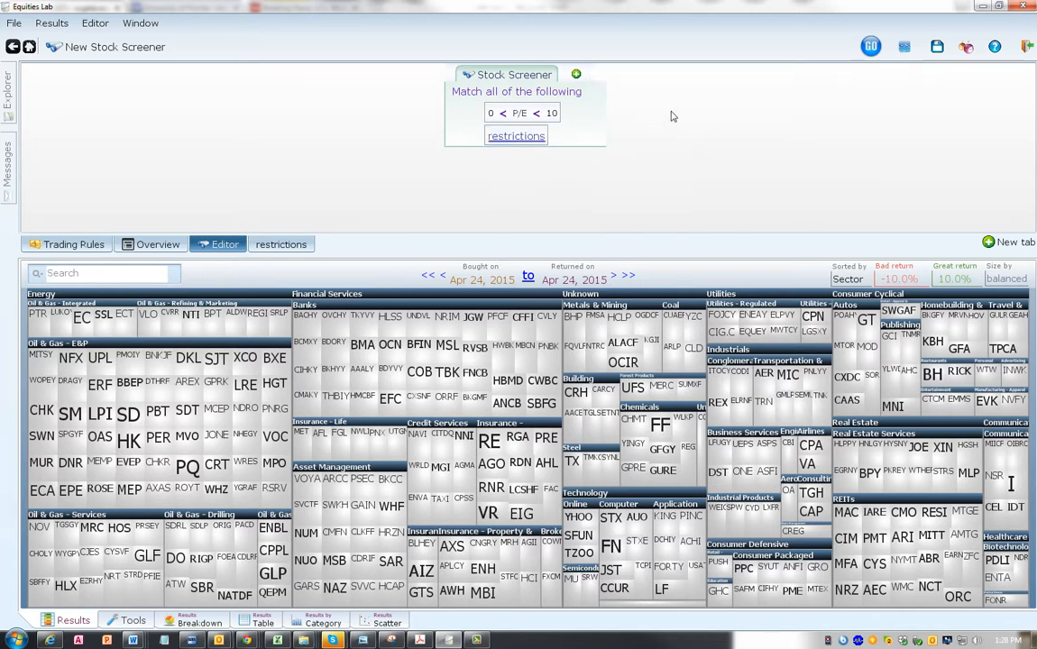
- Add a third screener condition based on a division, with Close as the numerator
click(576, 76)
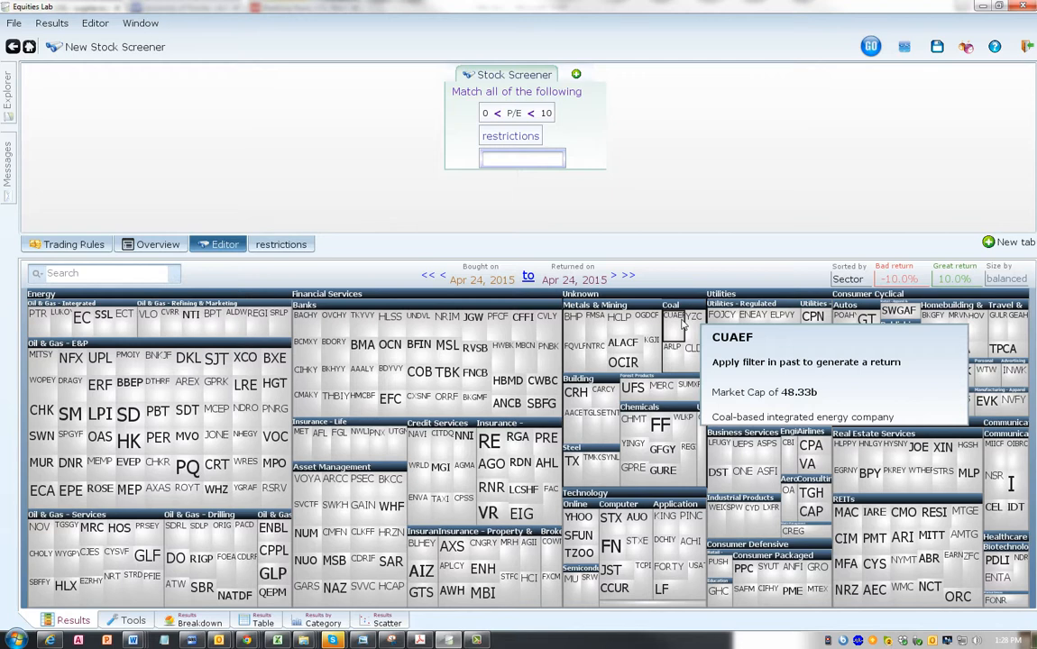
click(538, 159)
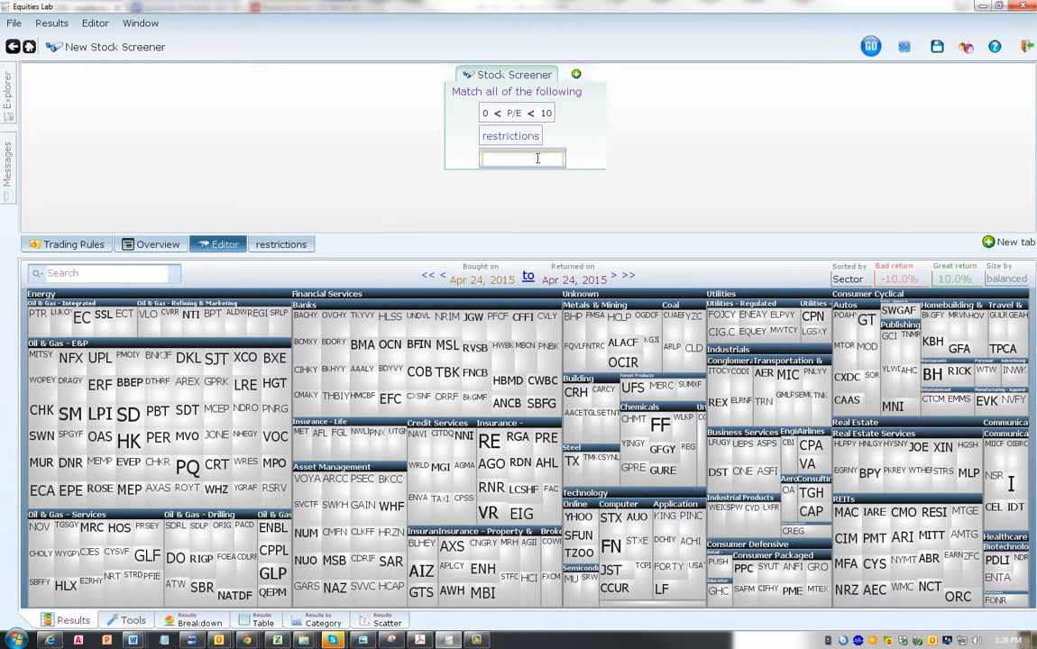
text(/)
key(Return)
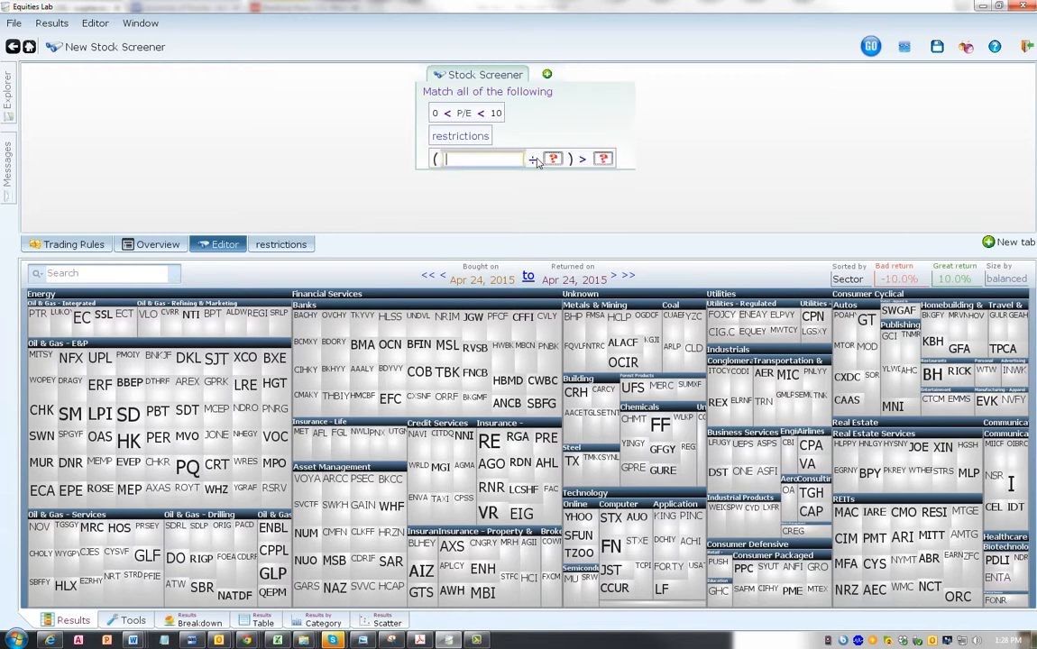
text(clo)
key(Return)
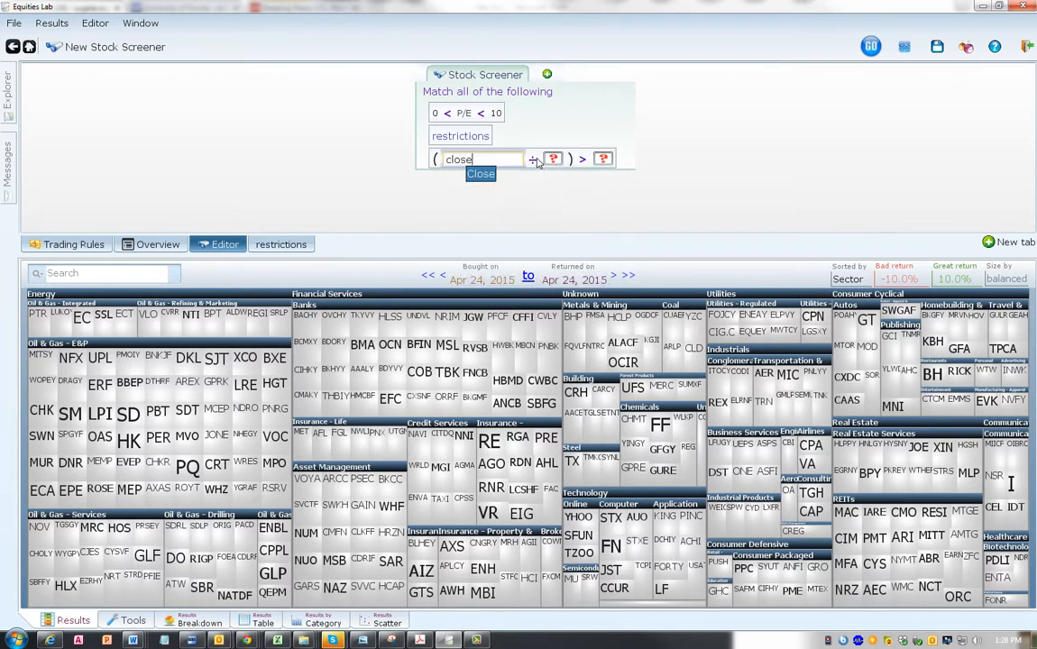
- Set the divisor of the third condition to Close as of 252 days ago
text(as)
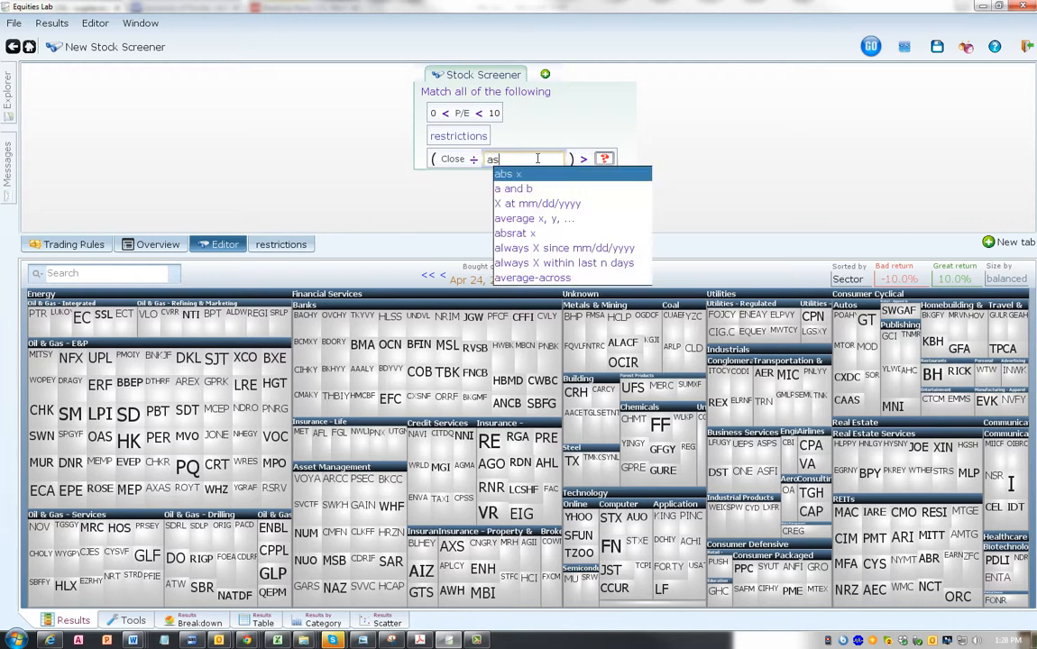
click(550, 204)
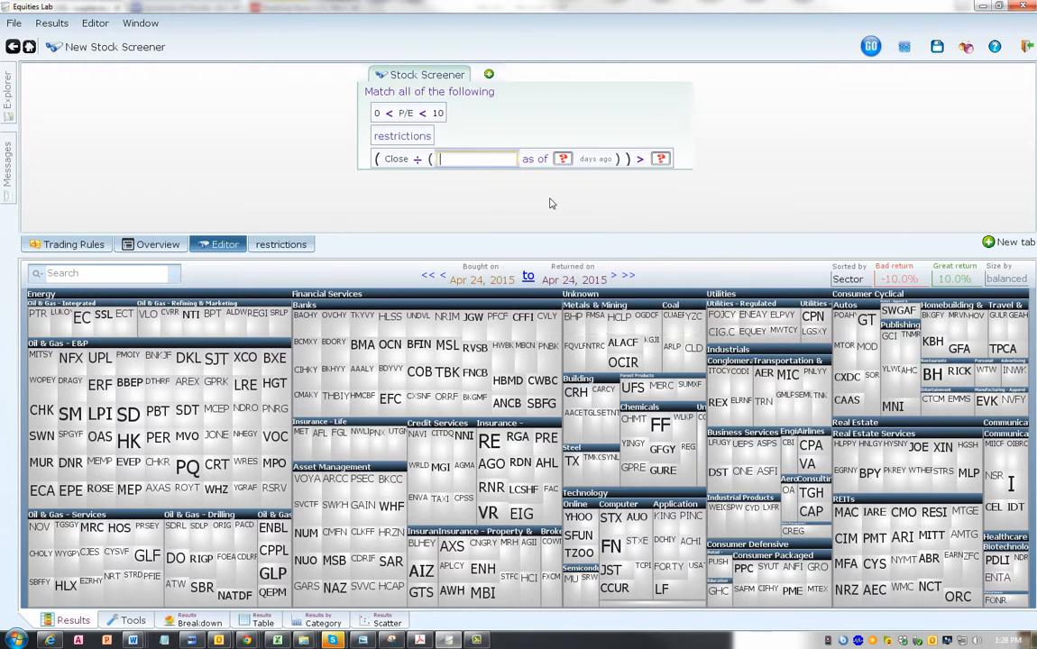
text(close)
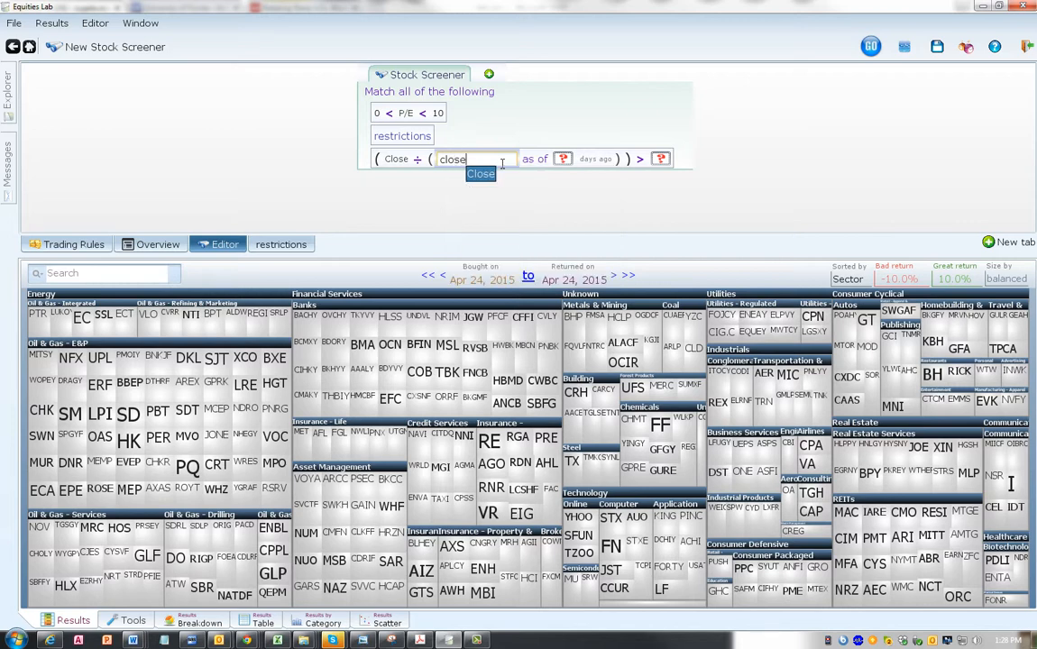
key(Return)
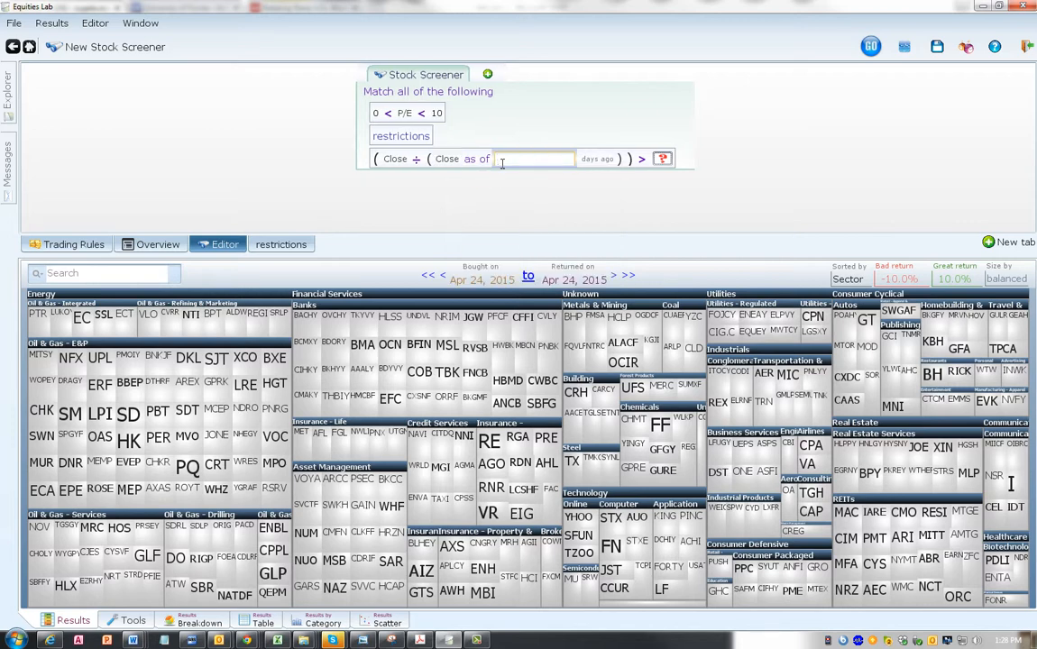
text(252)
key(Return)
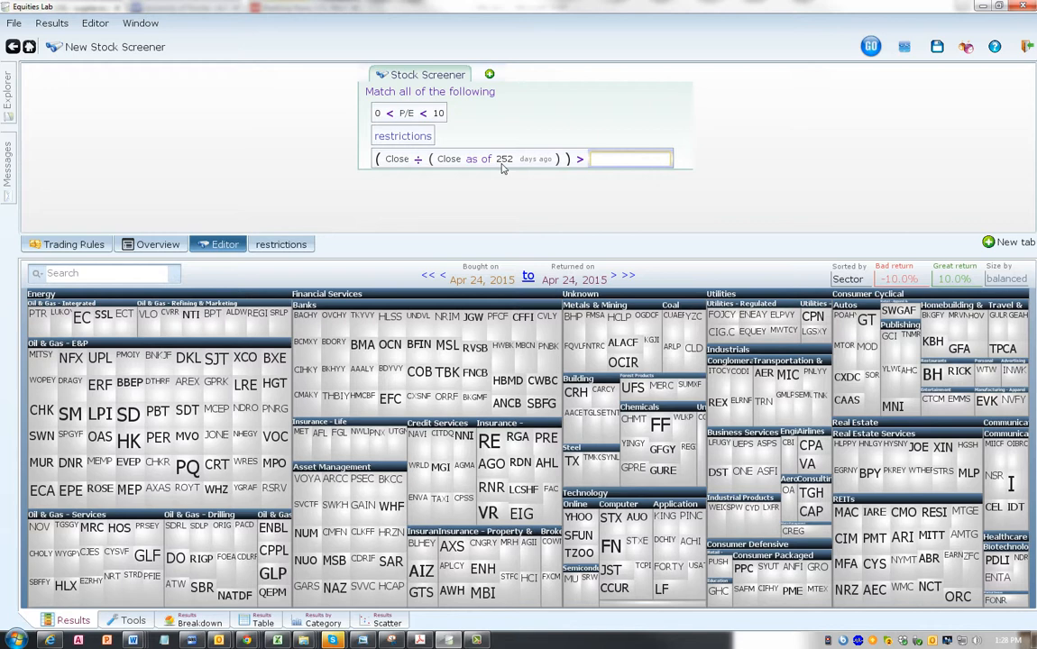
- Require the price ratio to be greater than 1.25 and refresh the screener results
text(1.25)
key(Return)
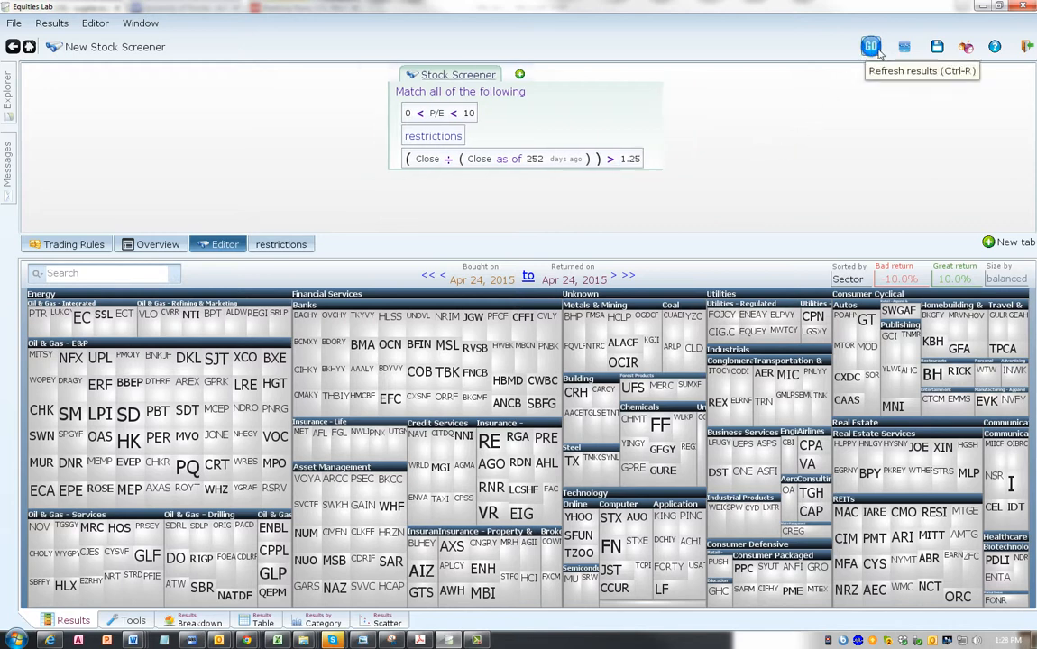
click(871, 46)
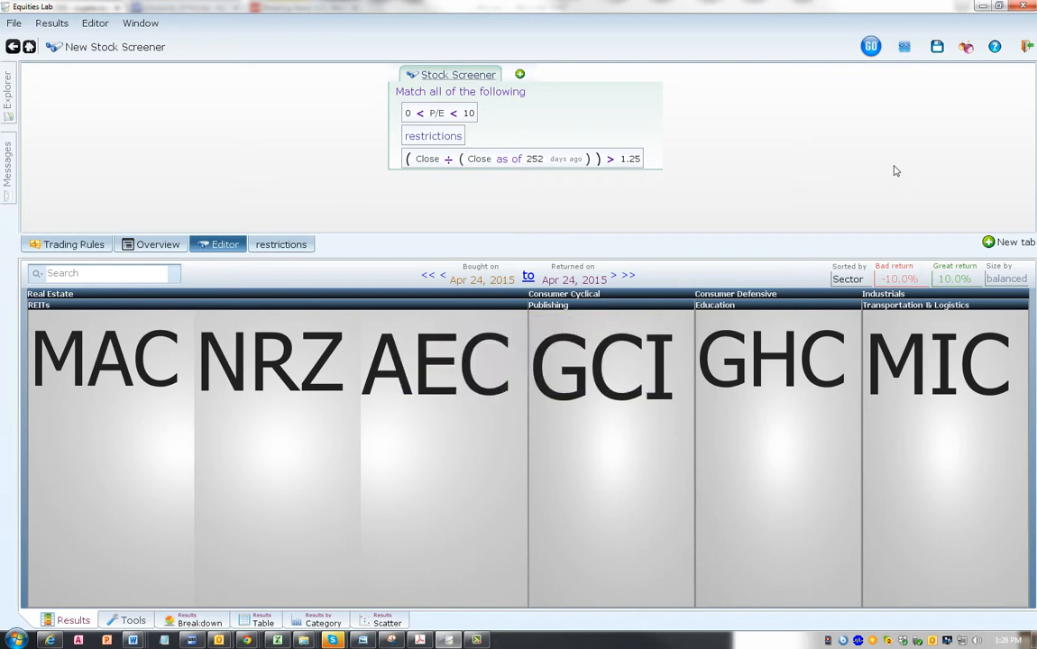
- Set the trading rules to Rebalance Quarterly and return to the screener conditions
click(52, 243)
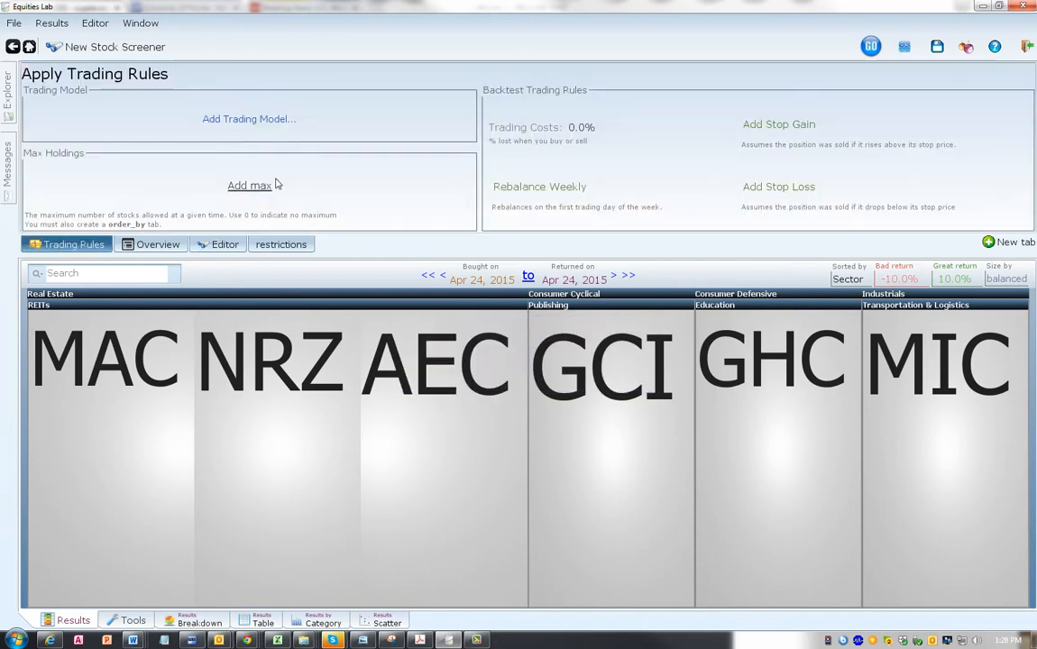
click(520, 187)
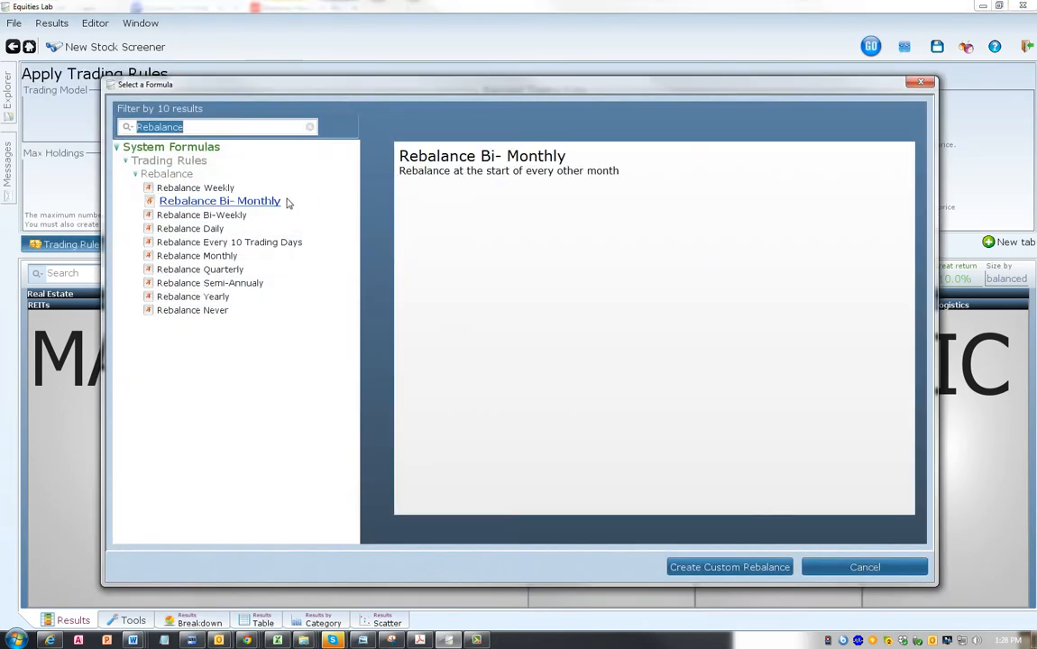
click(246, 270)
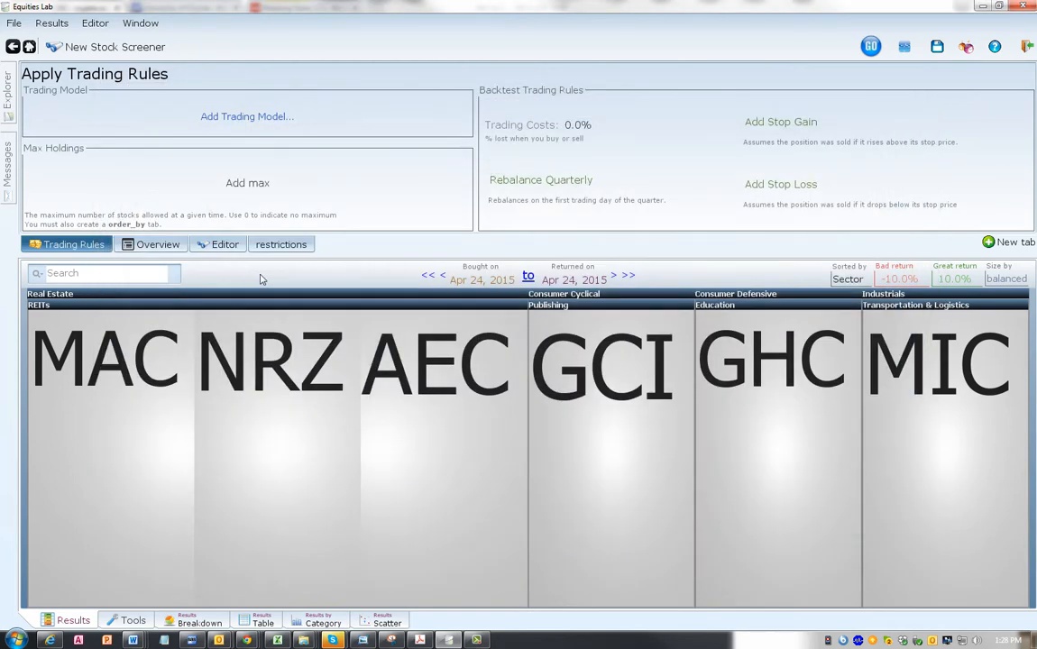
click(236, 244)
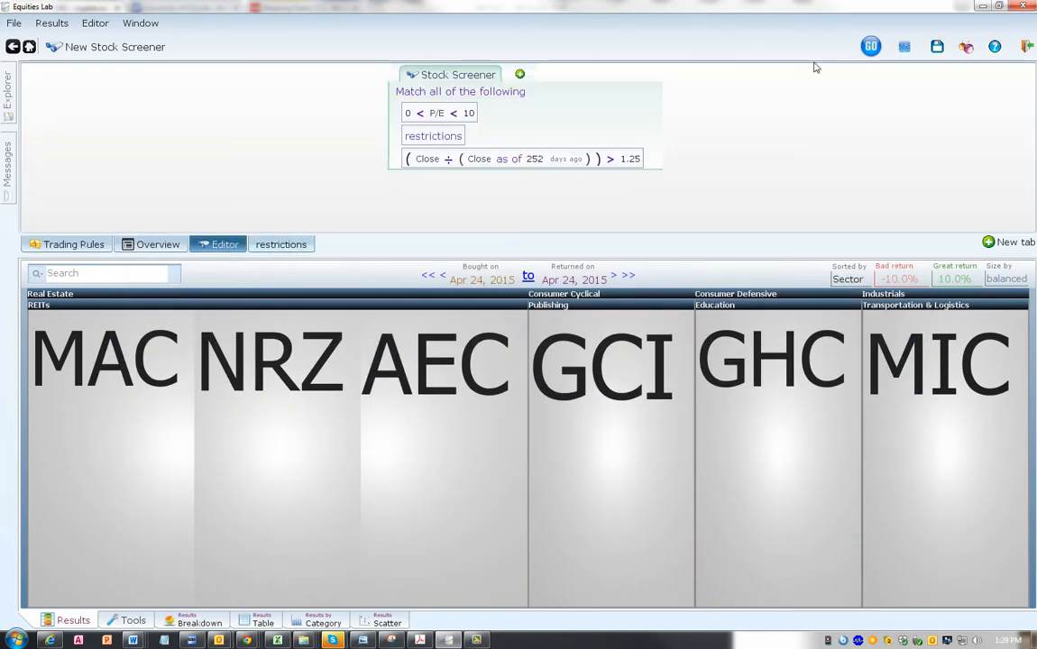
- Run a backtest of the screener over the range Apr 24, 2005 to Apr 24, 2015
click(904, 47)
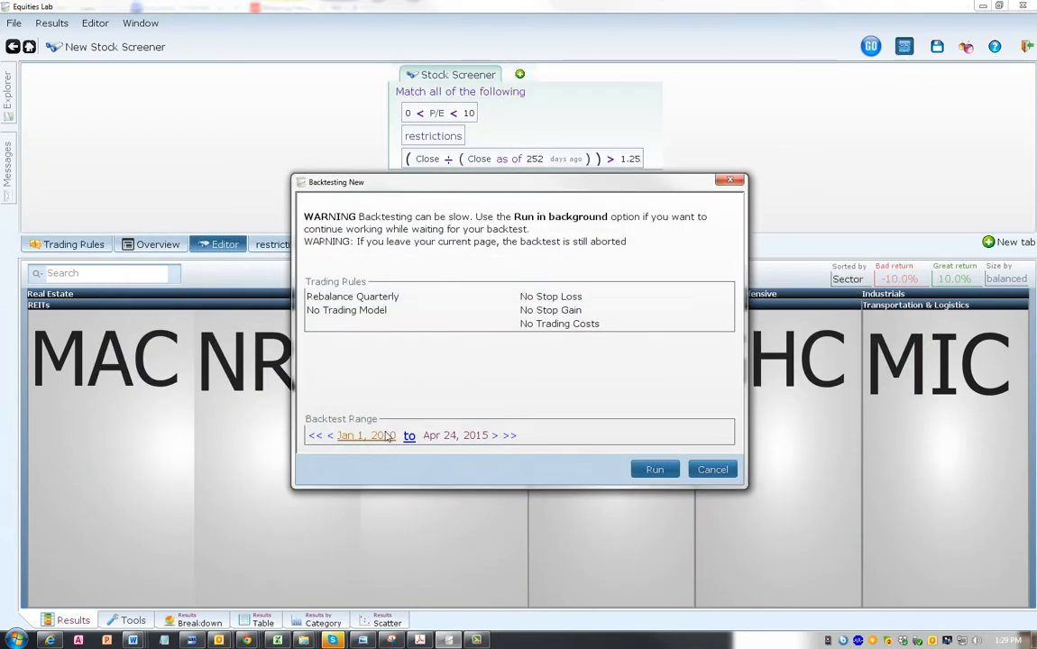
click(387, 433)
click(378, 343)
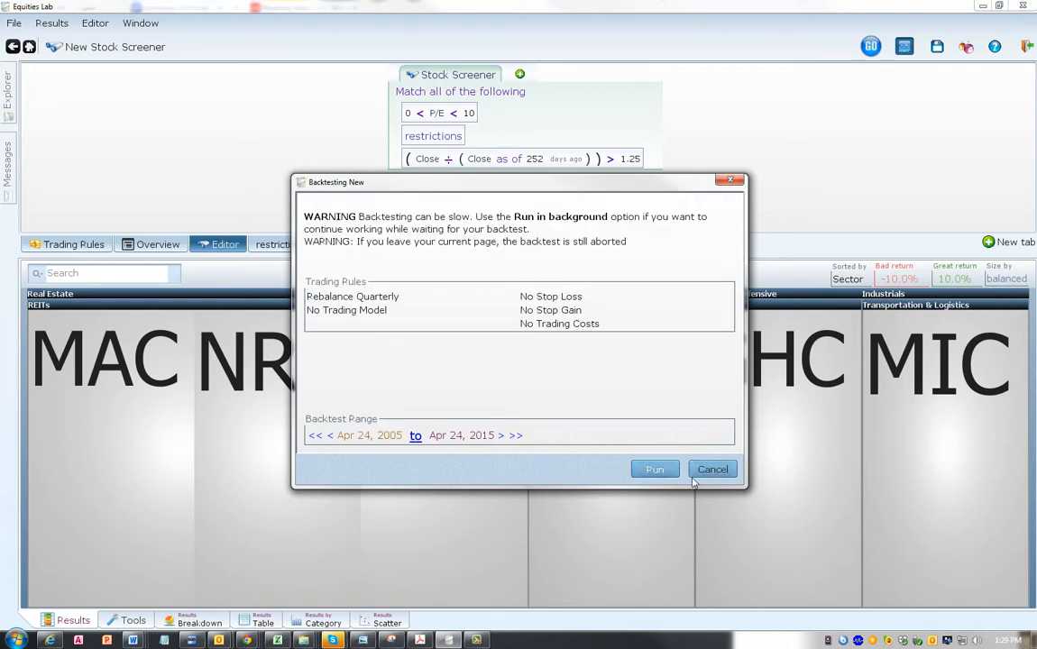
click(664, 478)
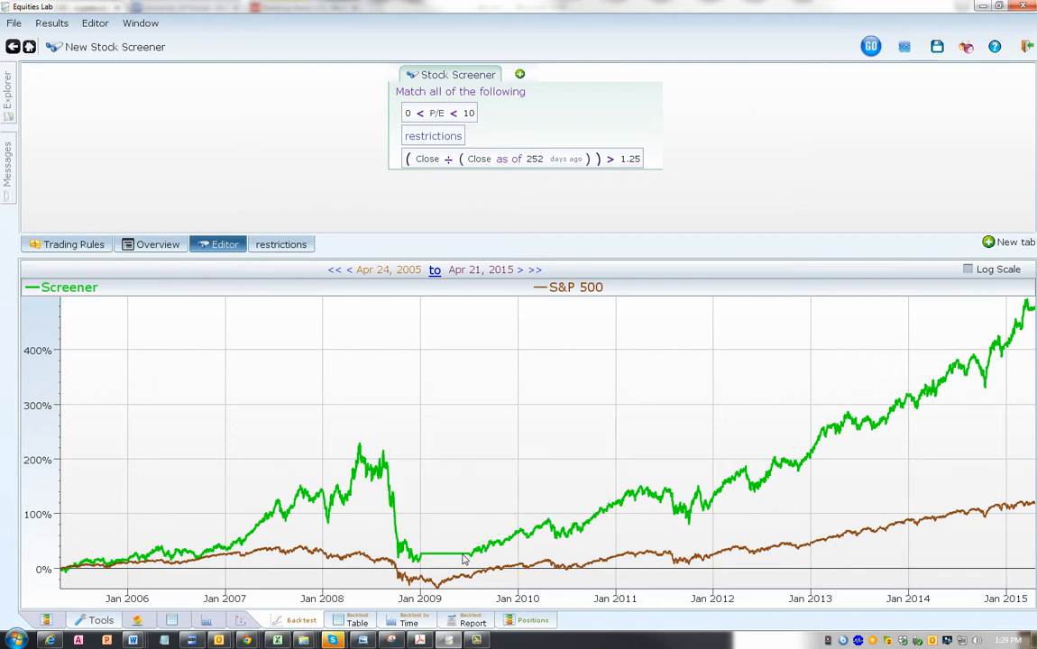
- Inspect the return details of the Screener line at the end of its flat stretch in mid-2009
click(465, 559)
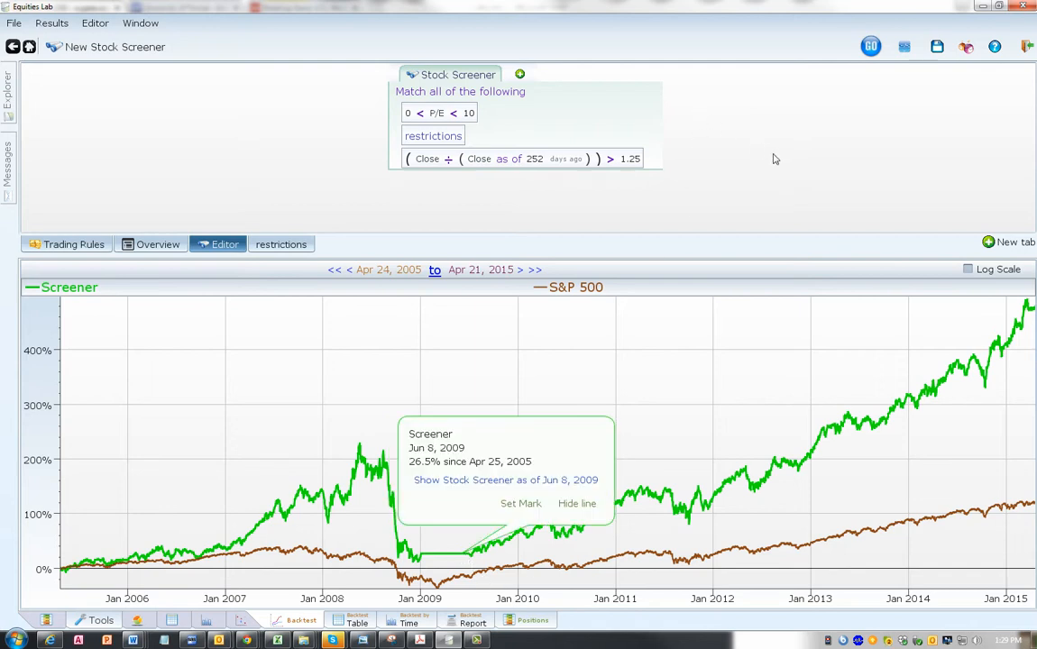
click(801, 163)
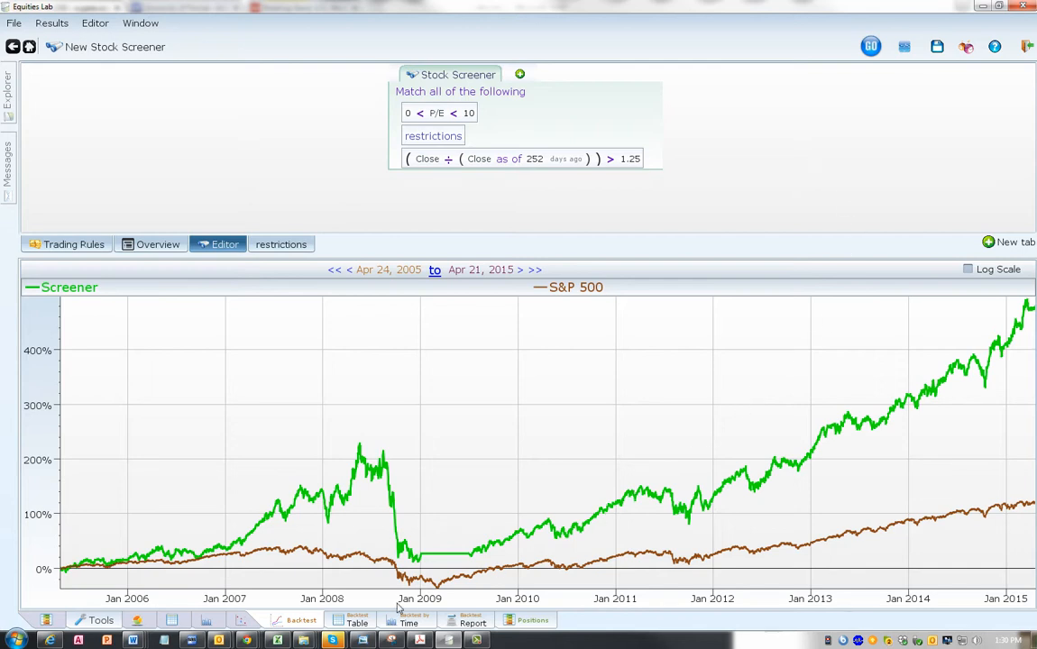
- Show the backtest results as a table and look through the daily Screener and S&P 500 returns
click(357, 622)
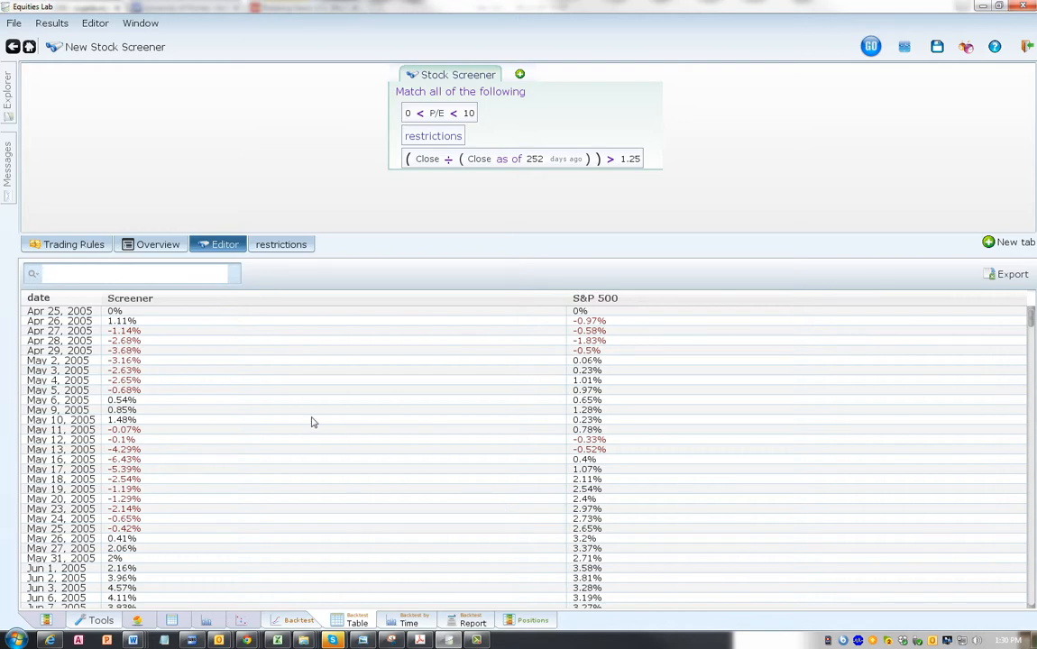
scroll(331, 423, down, 10)
scroll(342, 430, down, 20)
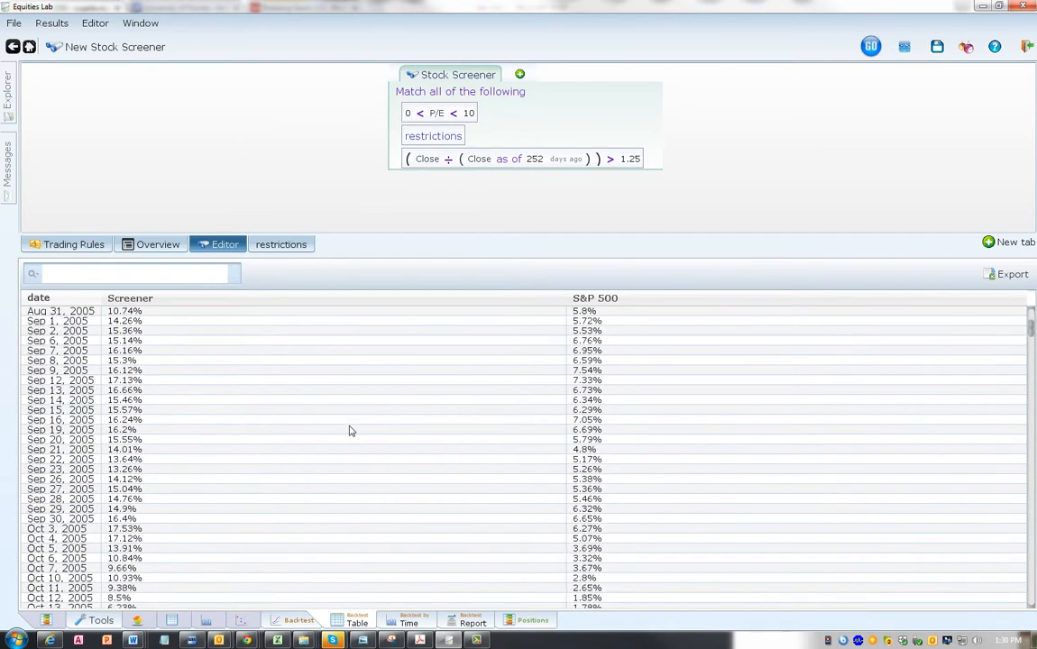
scroll(338, 532, up, 8)
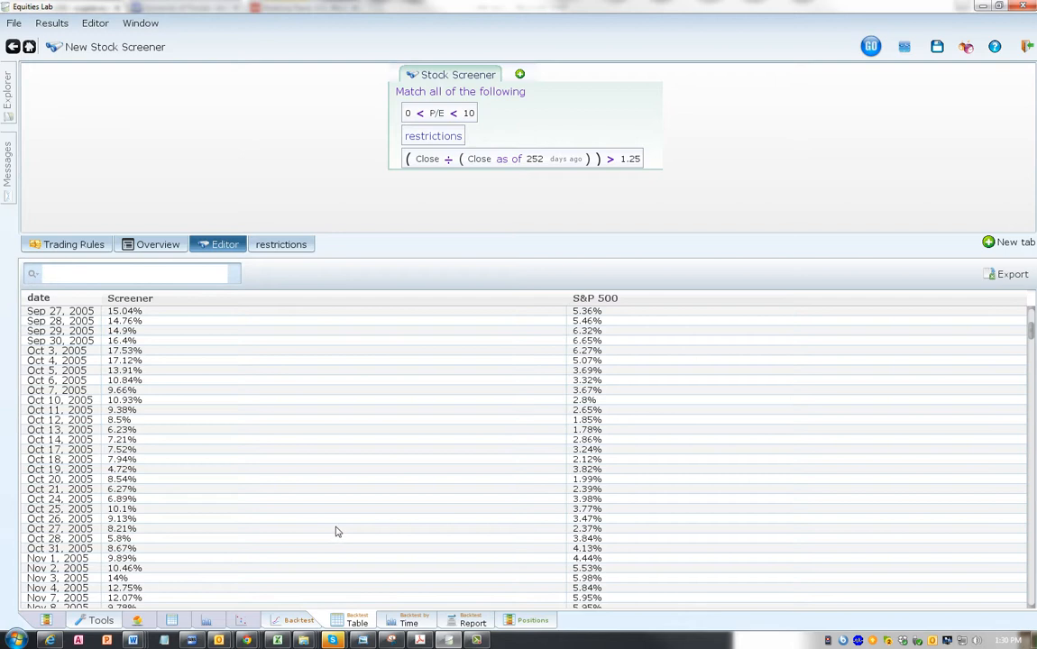
- Export the backtest table to an Excel file named export1 in the Dropbox folder
click(1009, 274)
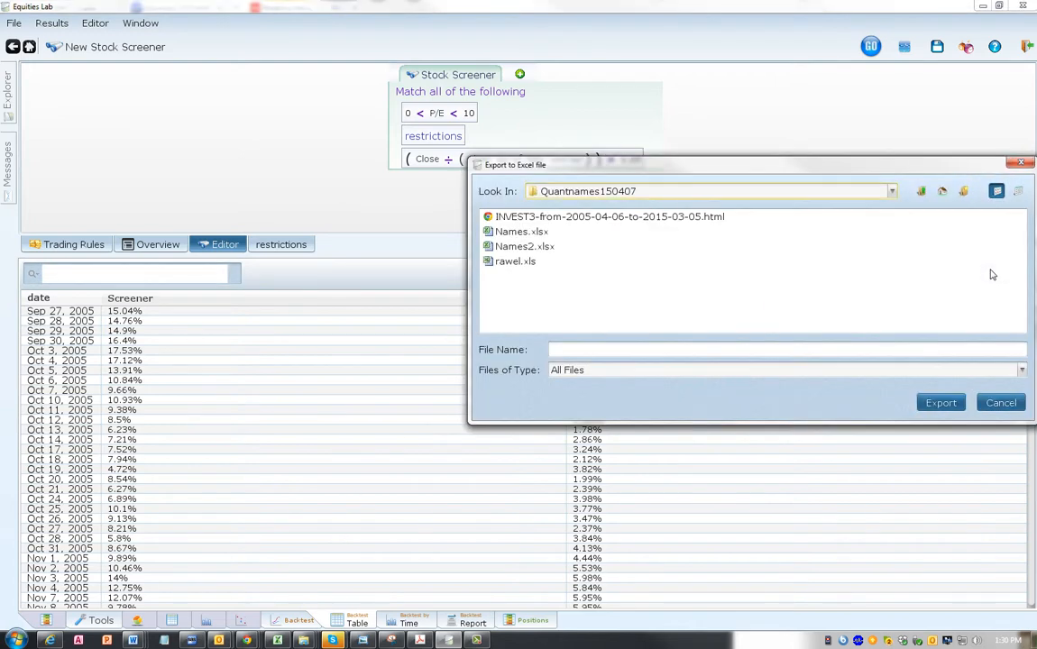
click(893, 192)
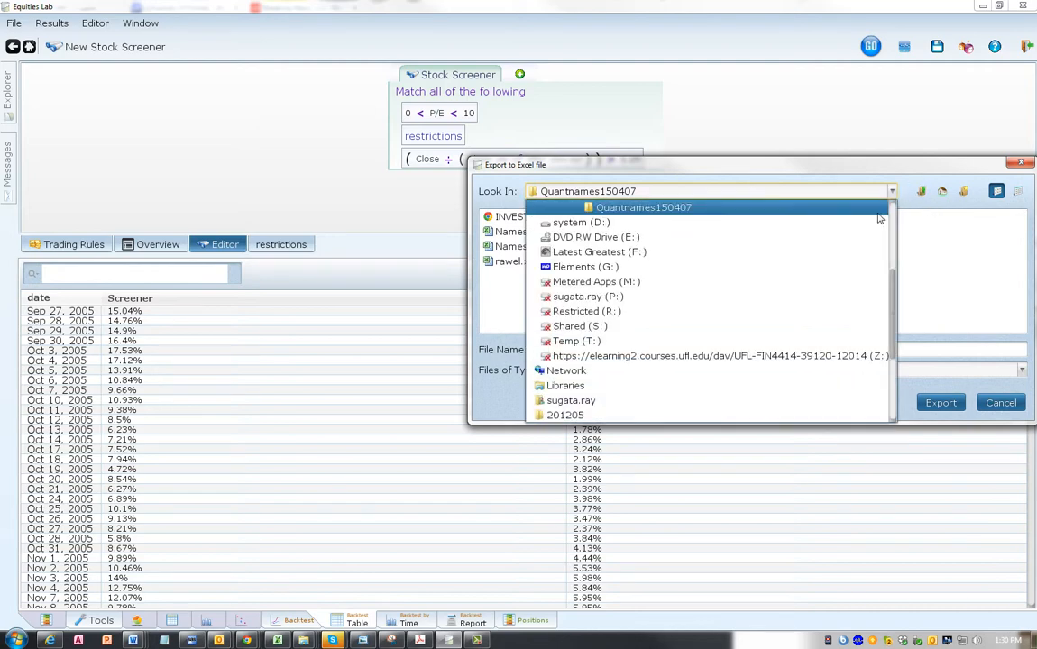
scroll(793, 284, up, 3)
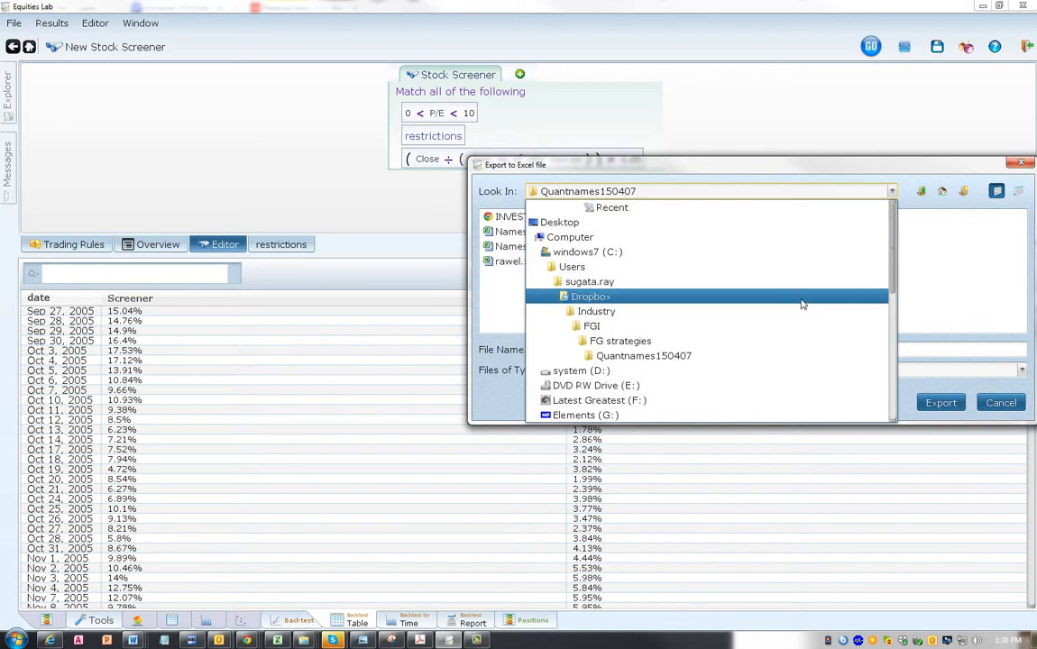
click(802, 305)
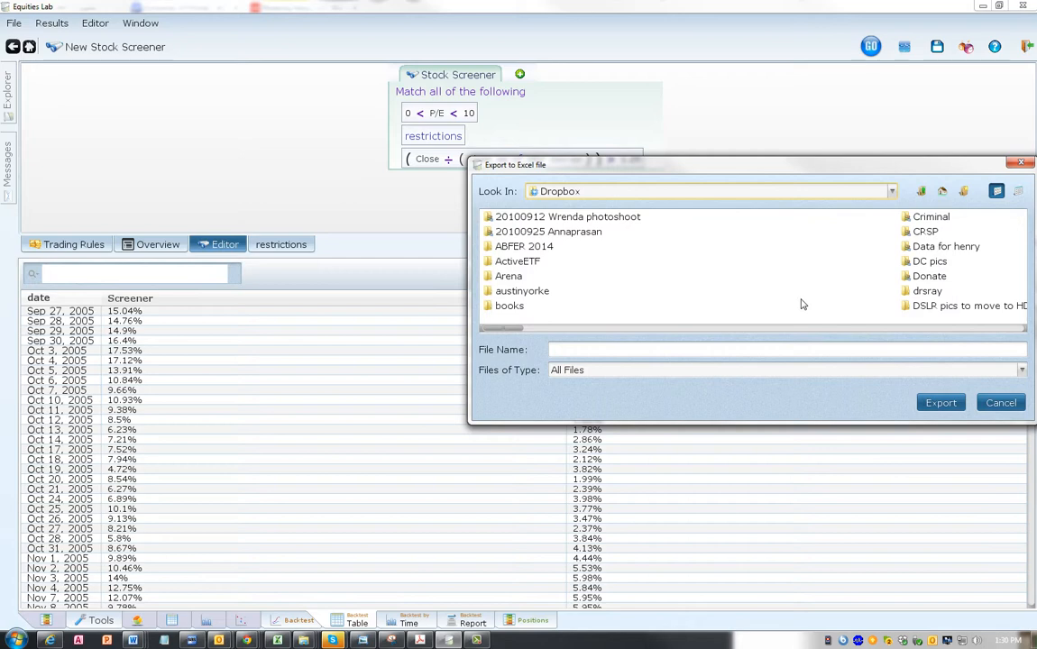
click(633, 351)
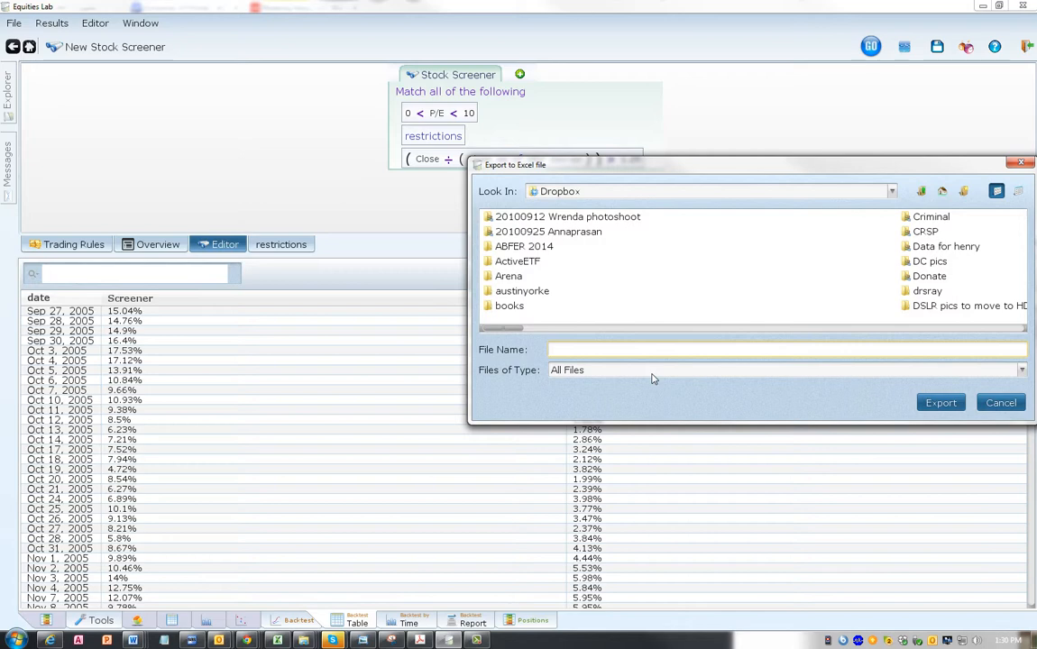
text(ex)
text(rt1)
key(Return)
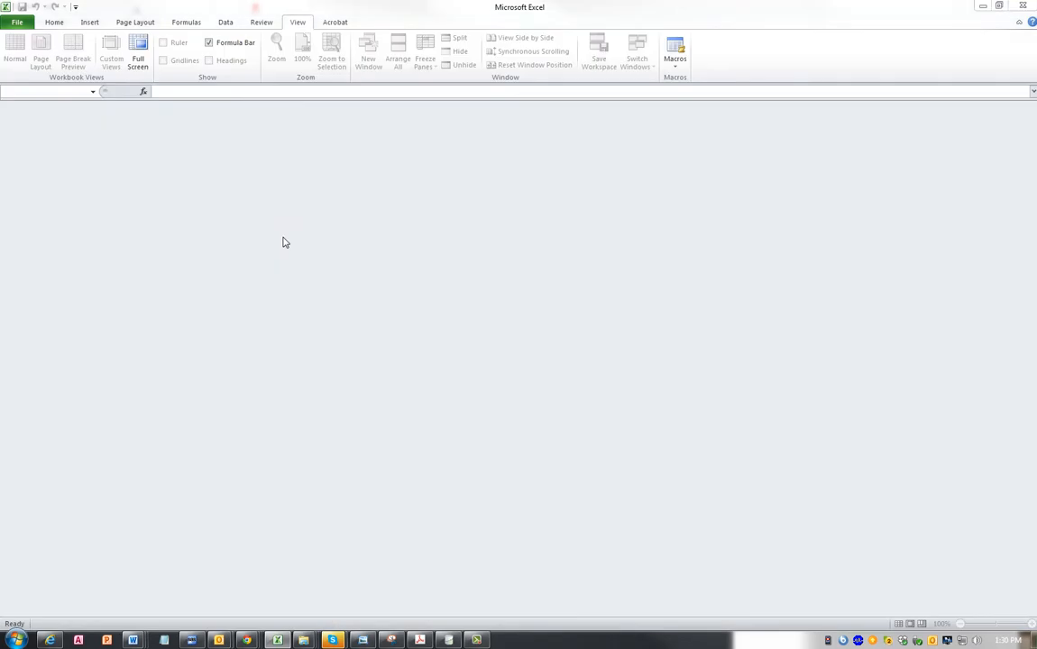
- Open export1.xls from the Dropbox folder in Excel
key(ctrl+o)
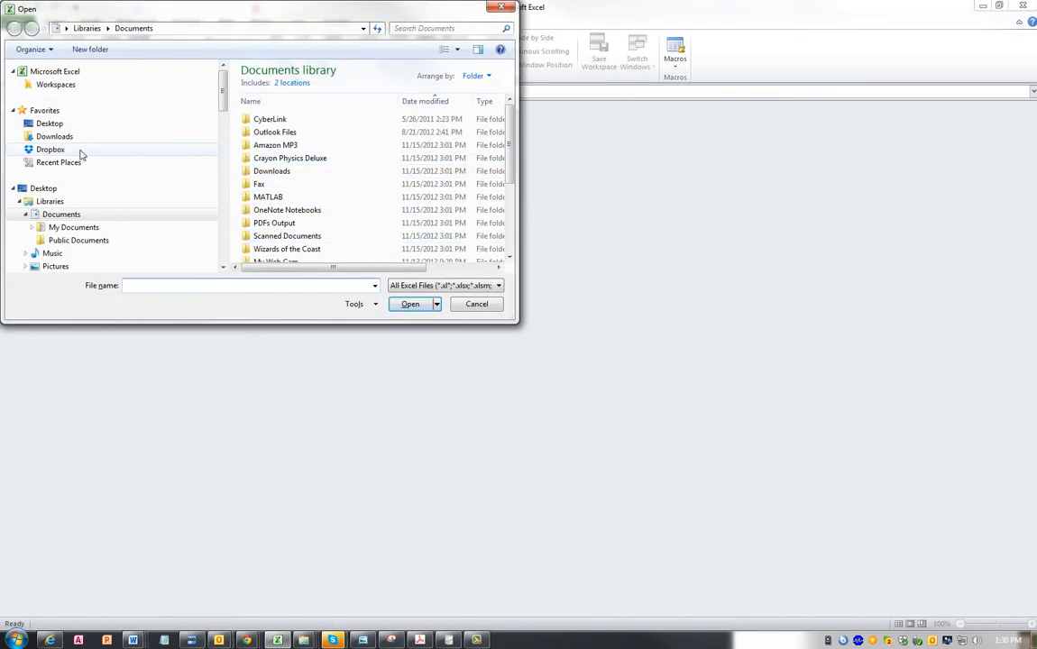
click(88, 150)
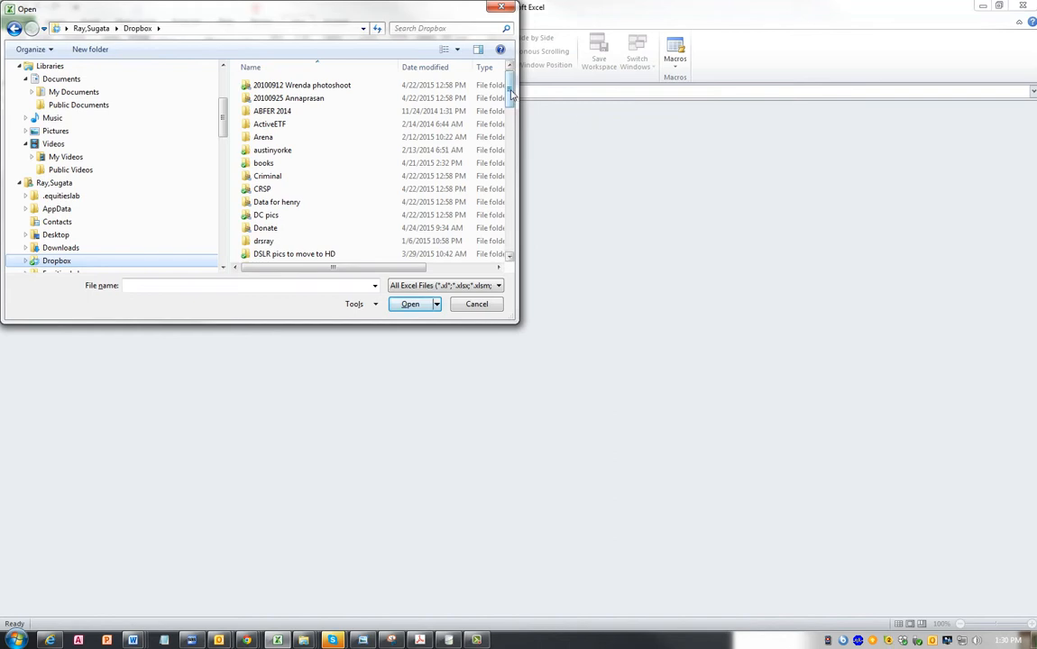
drag(512, 93, 516, 230)
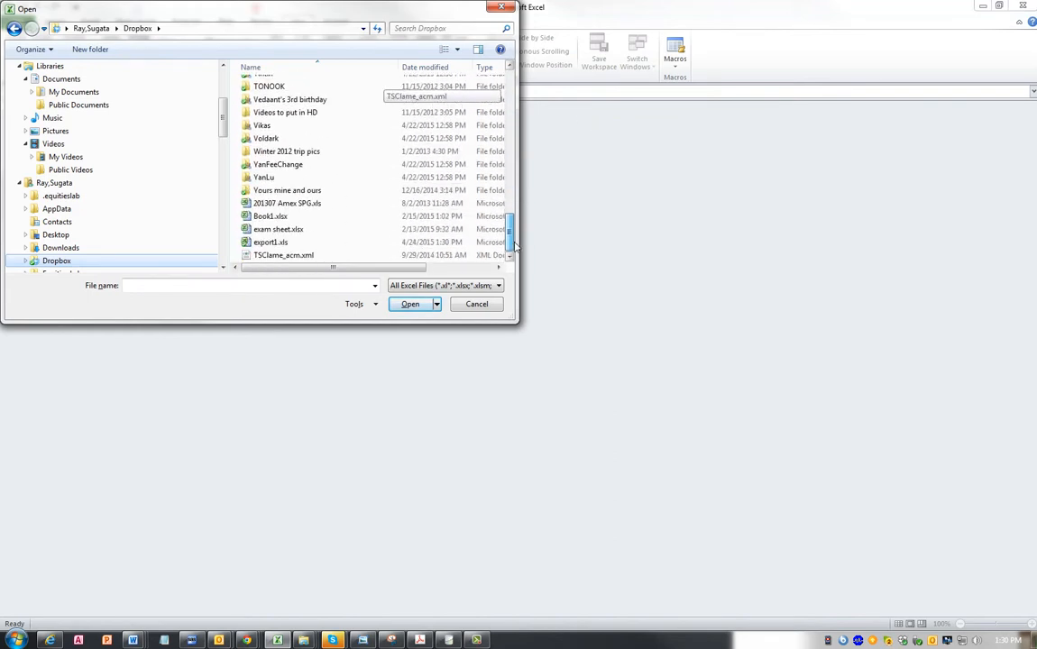
double_click(303, 242)
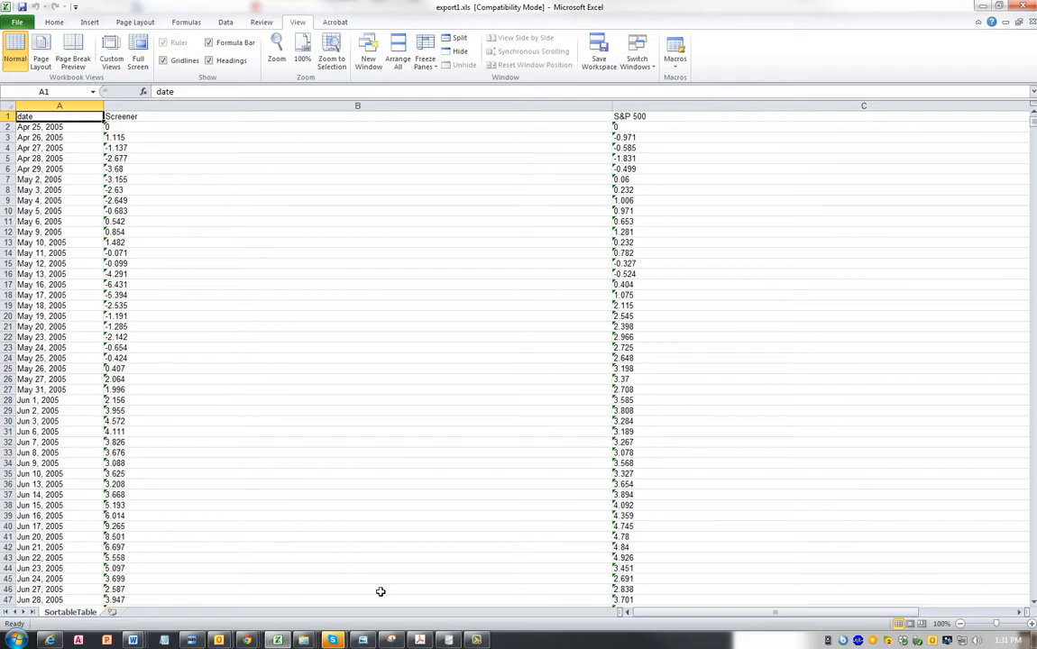
- Compare the first daily returns in the Equities Lab backtest table with those in the exported Excel sheet
click(448, 640)
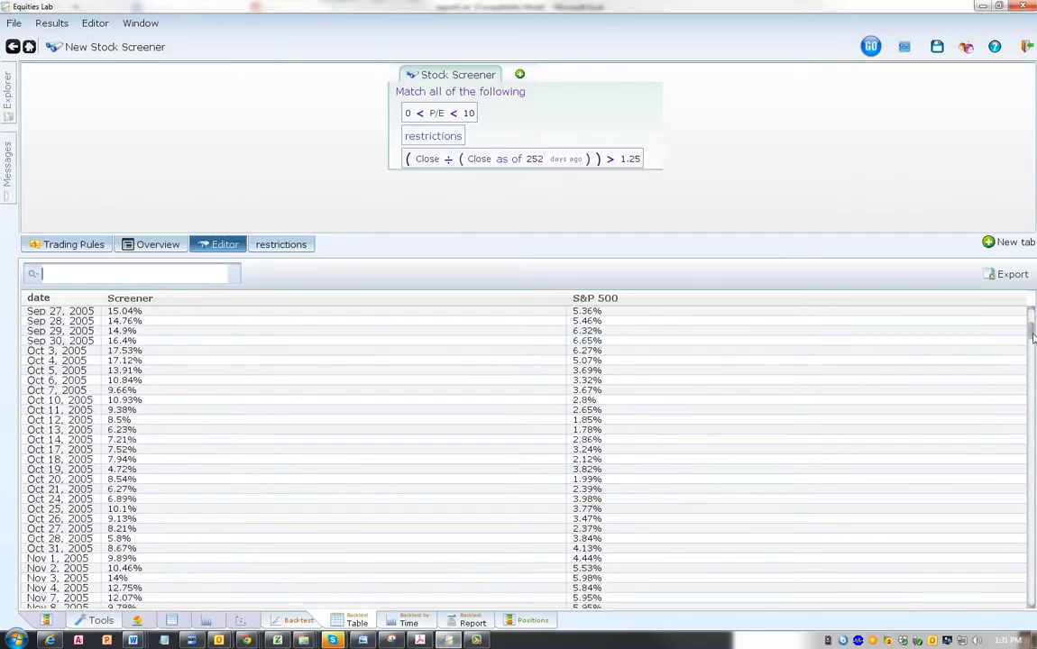
drag(1031, 326, 1032, 313)
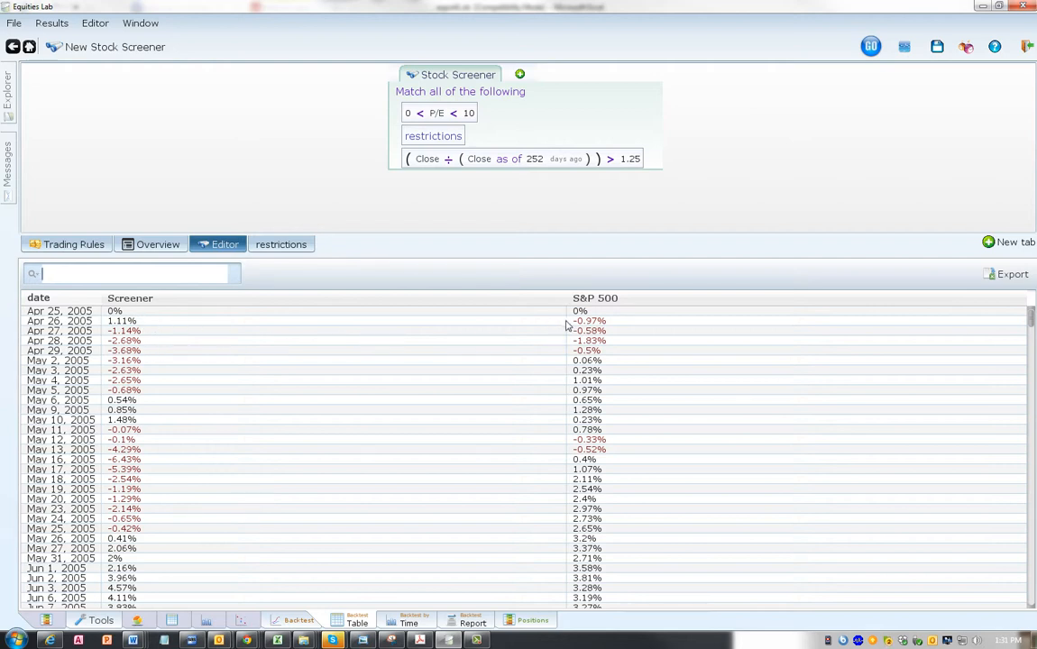
mouse_move(277, 640)
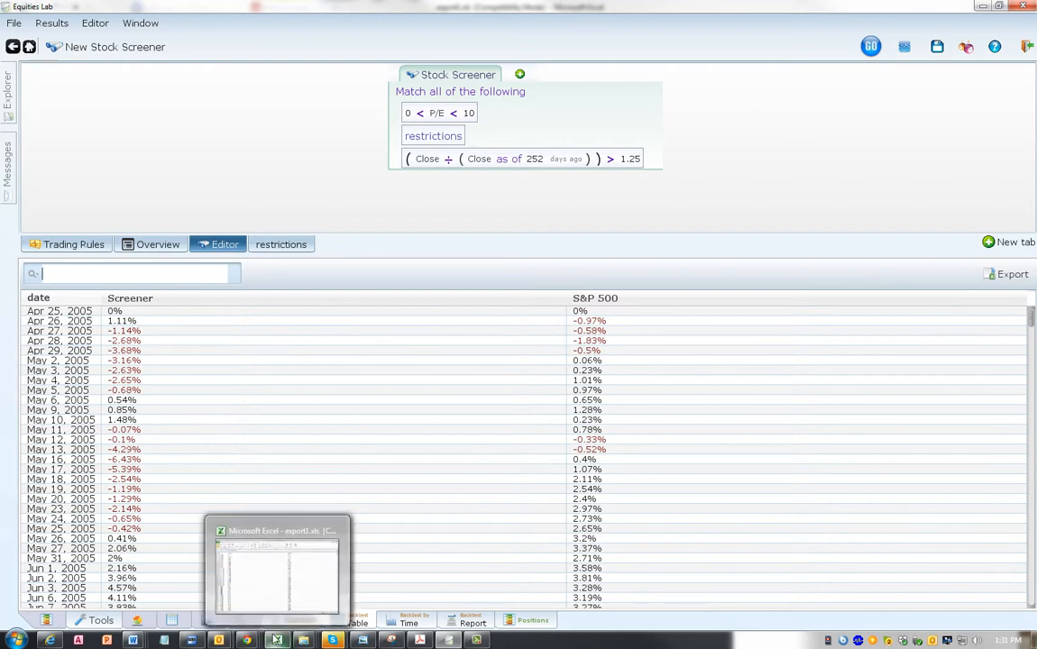
click(226, 524)
click(122, 138)
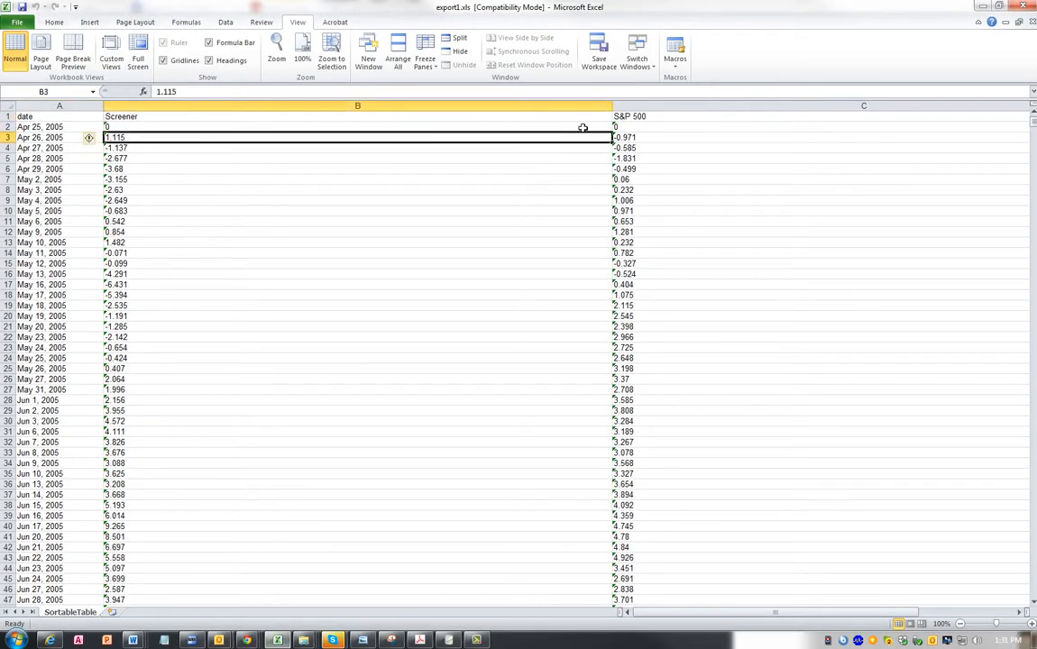
- Convert all text-stored Screener and S&P 500 returns in B2:C2516 to numbers
click(111, 127)
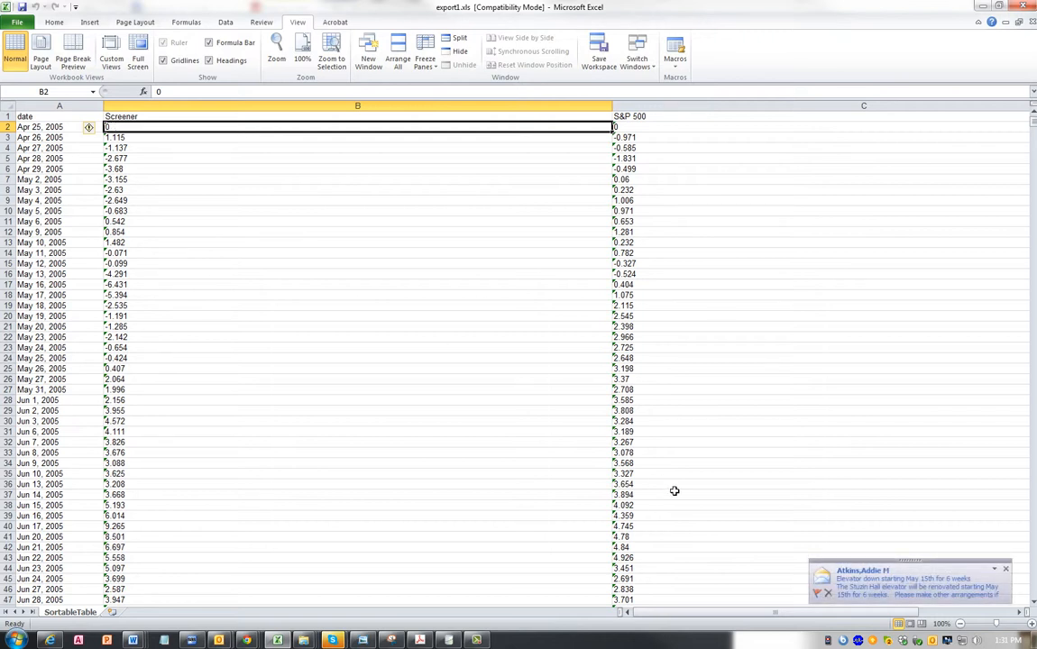
click(1006, 569)
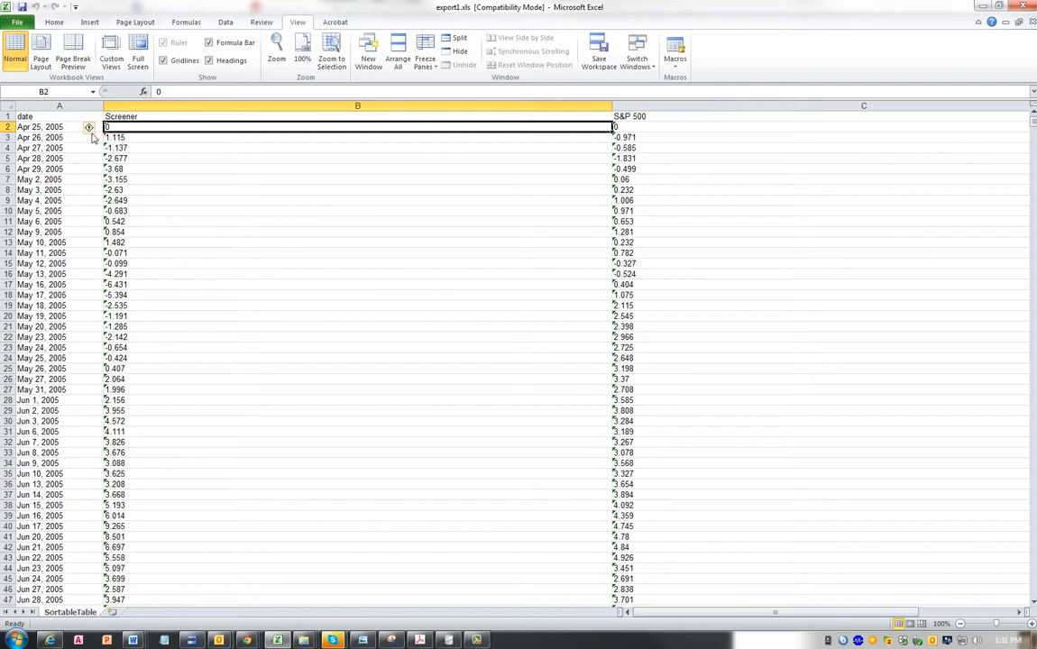
mouse_move(89, 129)
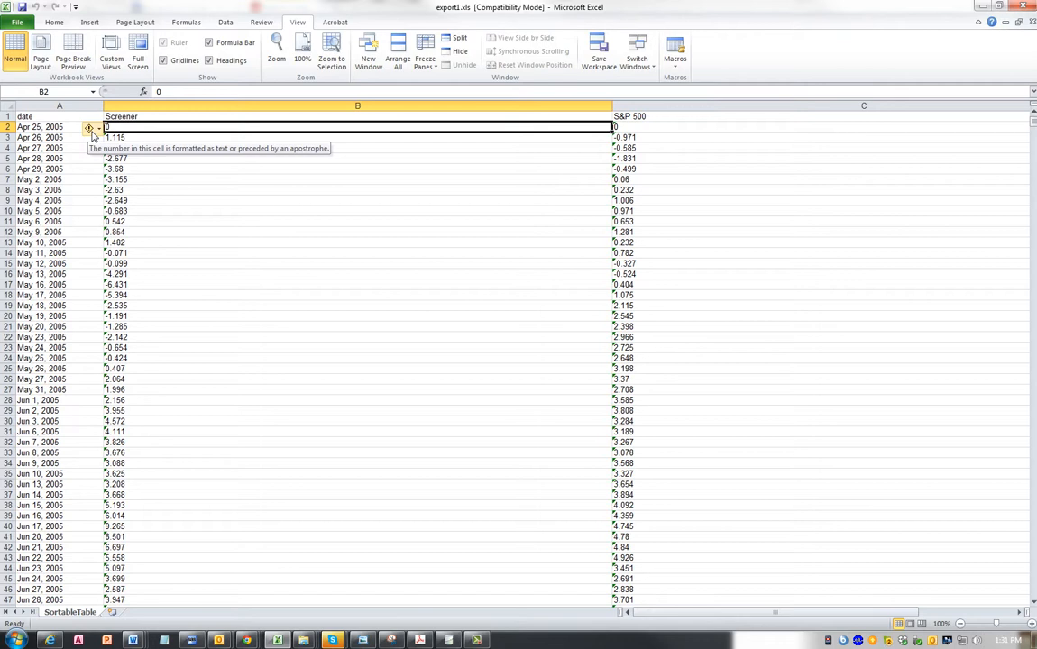
key(ctrl+shift+Down)
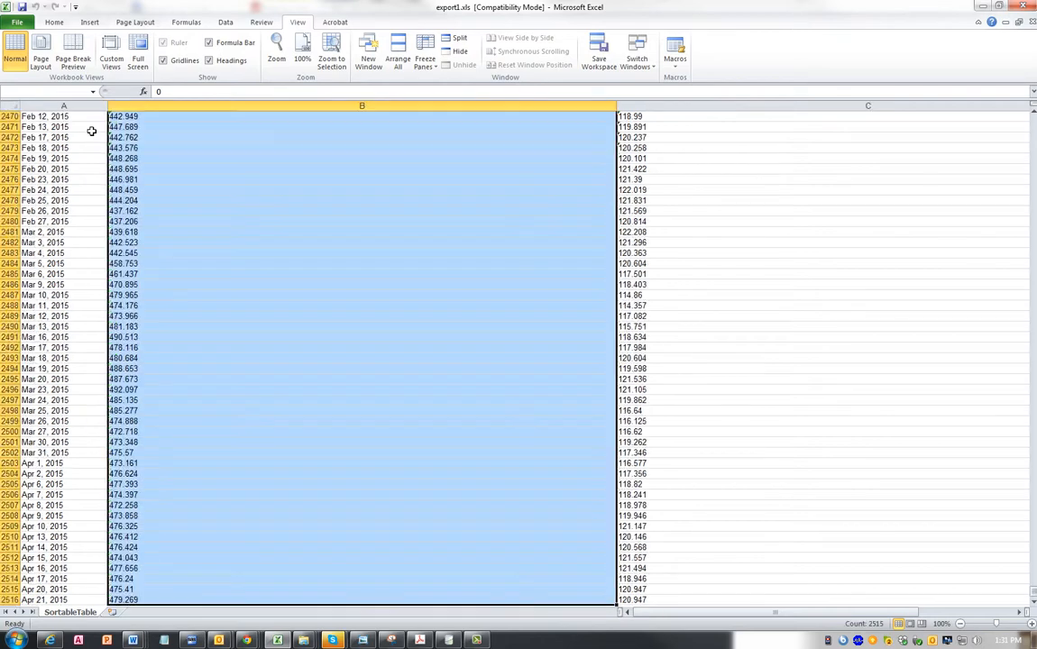
key(ctrl+shift+Right)
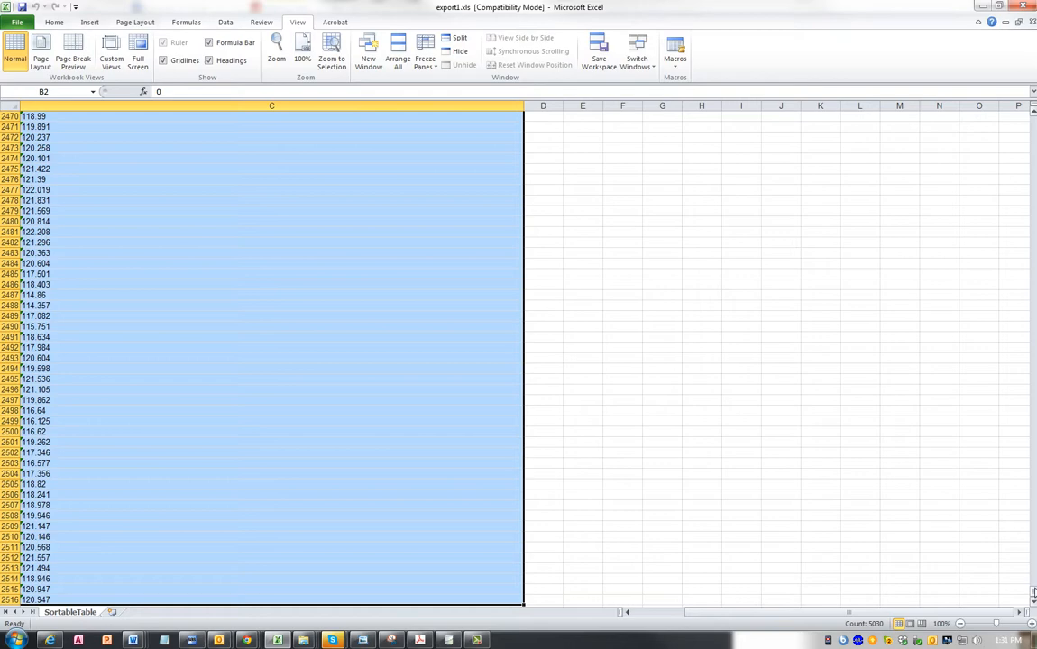
drag(1034, 592, 1031, 113)
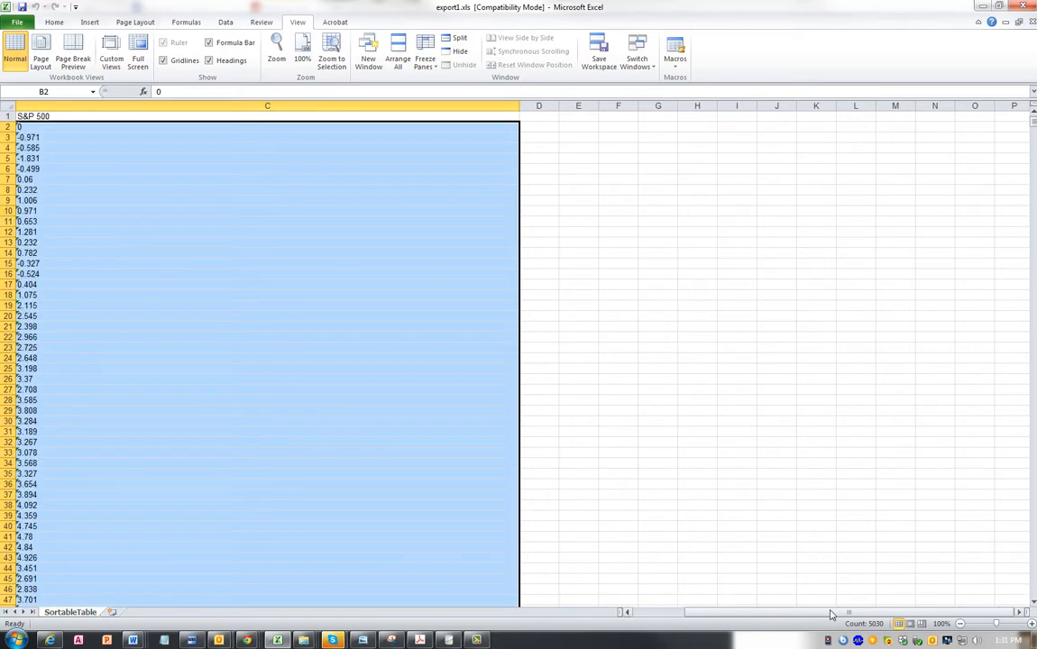
drag(831, 614, 771, 614)
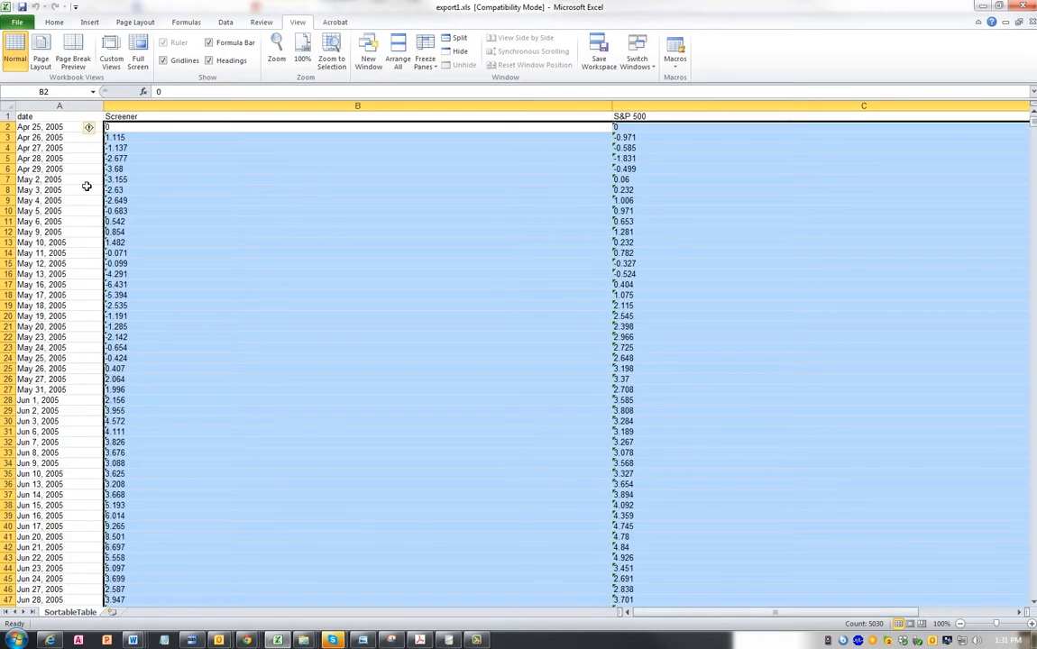
click(98, 130)
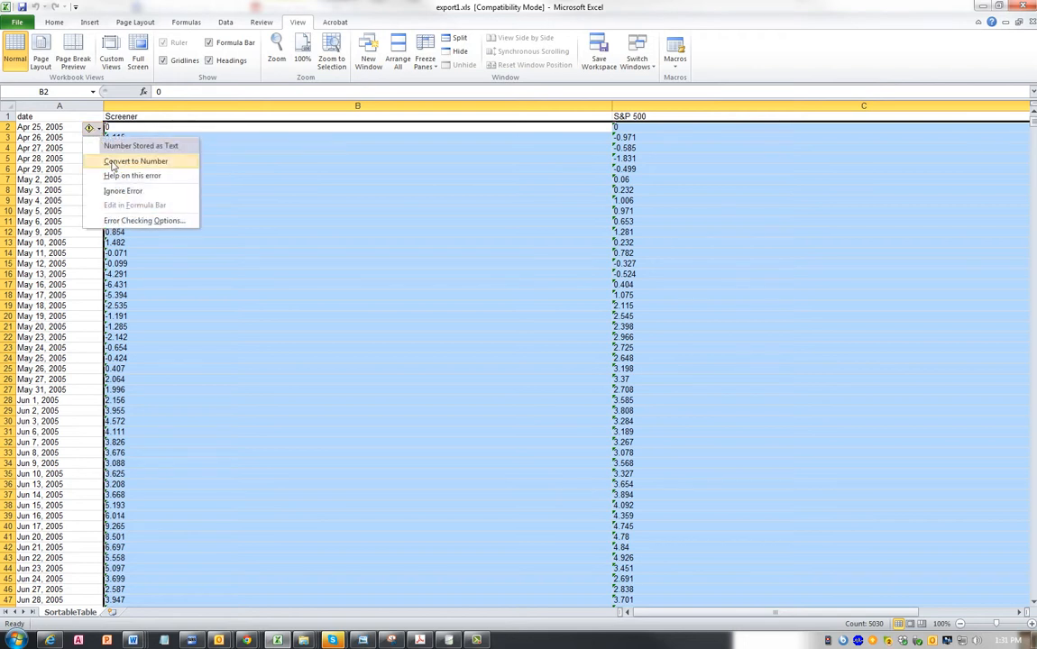
click(112, 163)
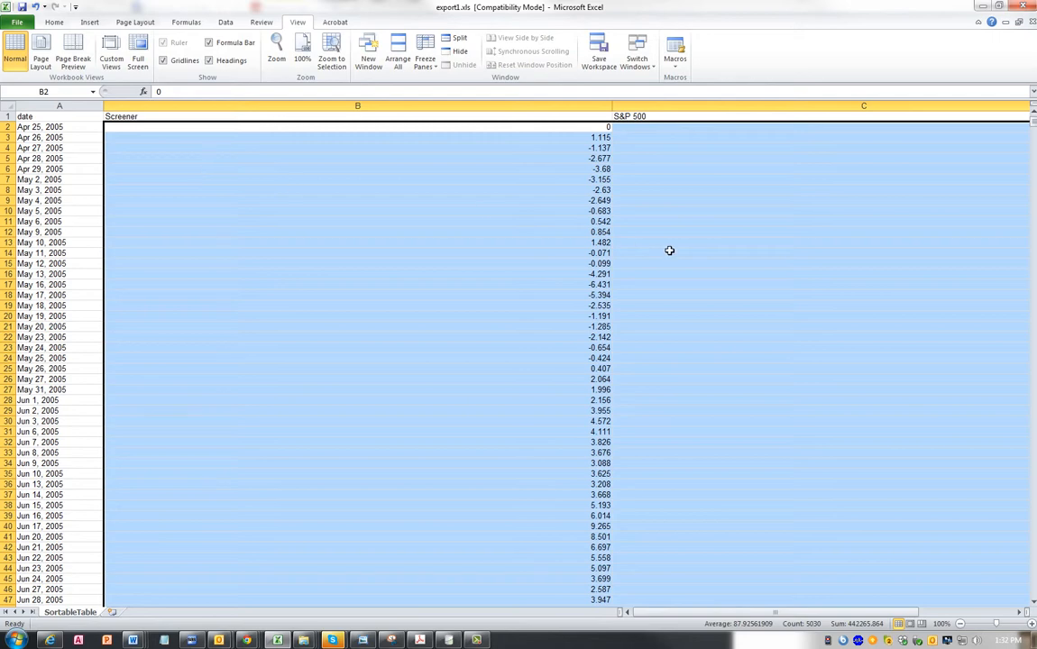
- Check the converted values down the Screener and S&P 500 columns and return to the start of the sheet
scroll(669, 250, down, 20)
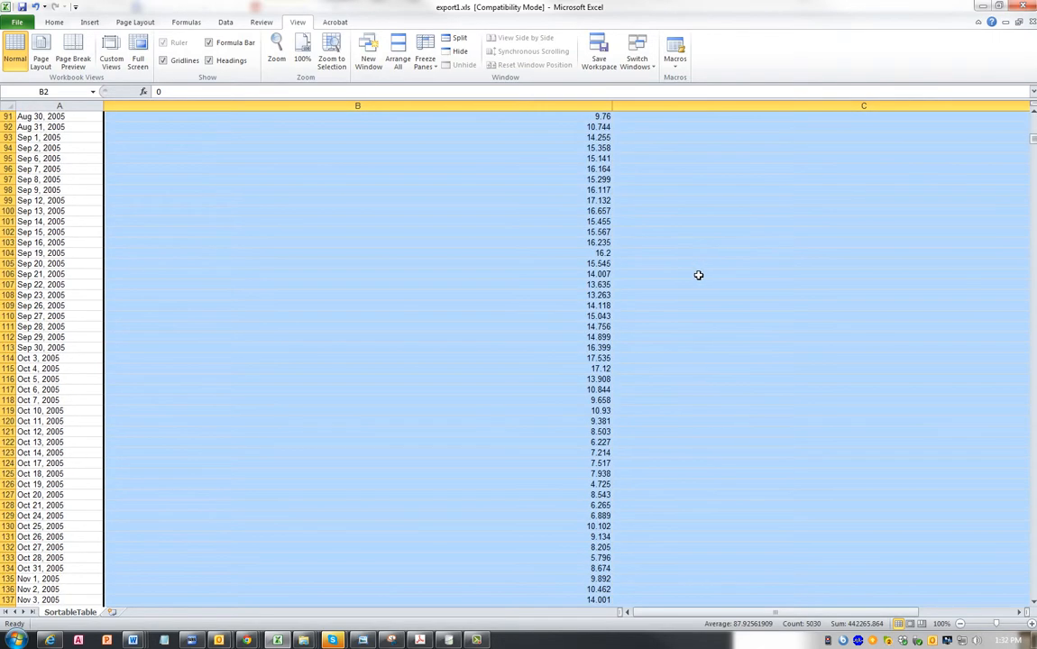
scroll(692, 321, down, 1)
drag(695, 613, 794, 614)
scroll(455, 461, down, 20)
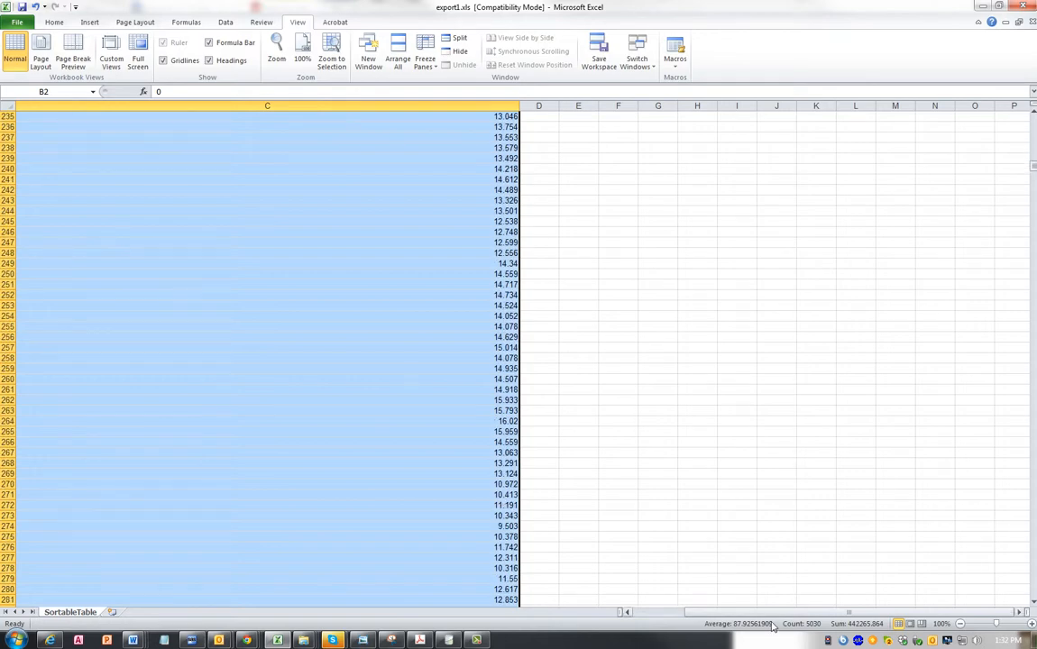
drag(723, 614, 582, 615)
scroll(577, 445, up, 9)
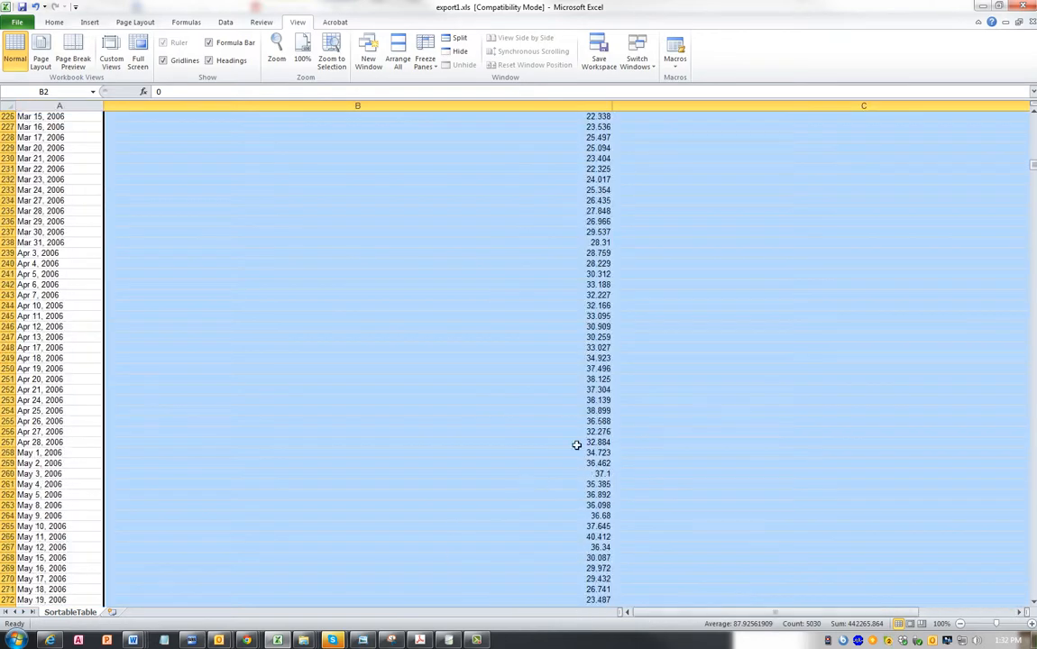
scroll(423, 291, up, 20)
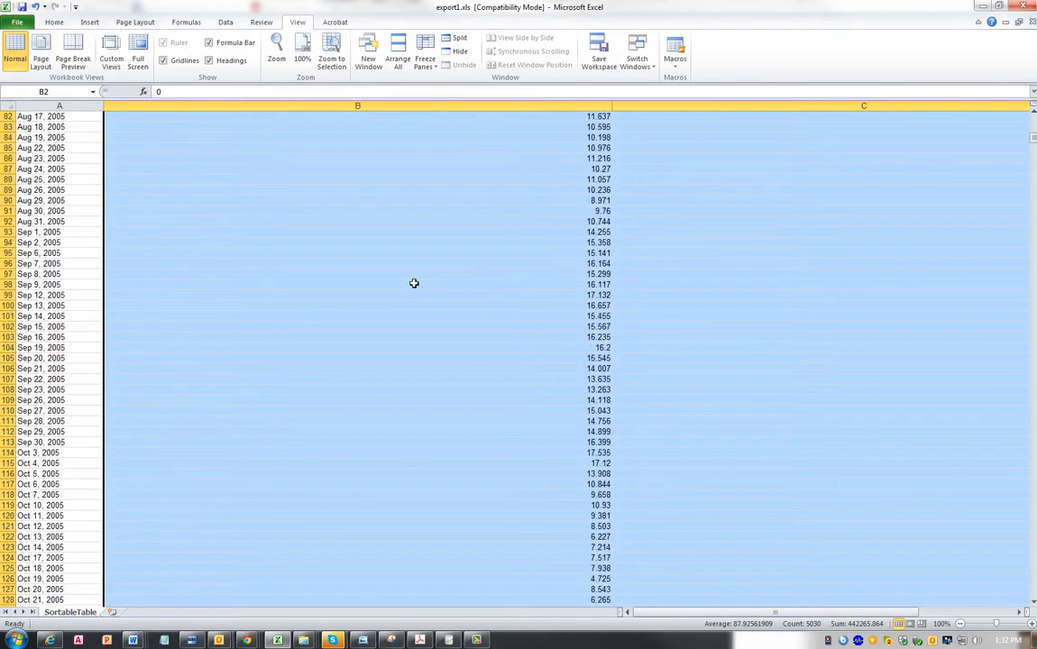
scroll(400, 259, up, 15)
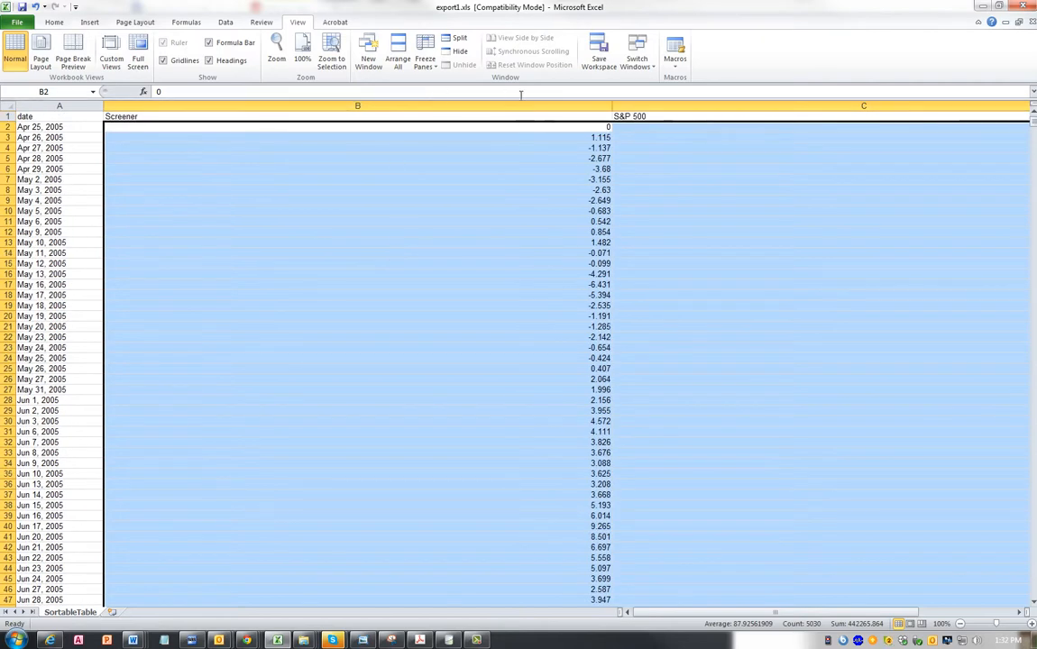
- Narrow the Screener and S&P 500 columns to about the width of their values, and widen columns D and E
click(499, 169)
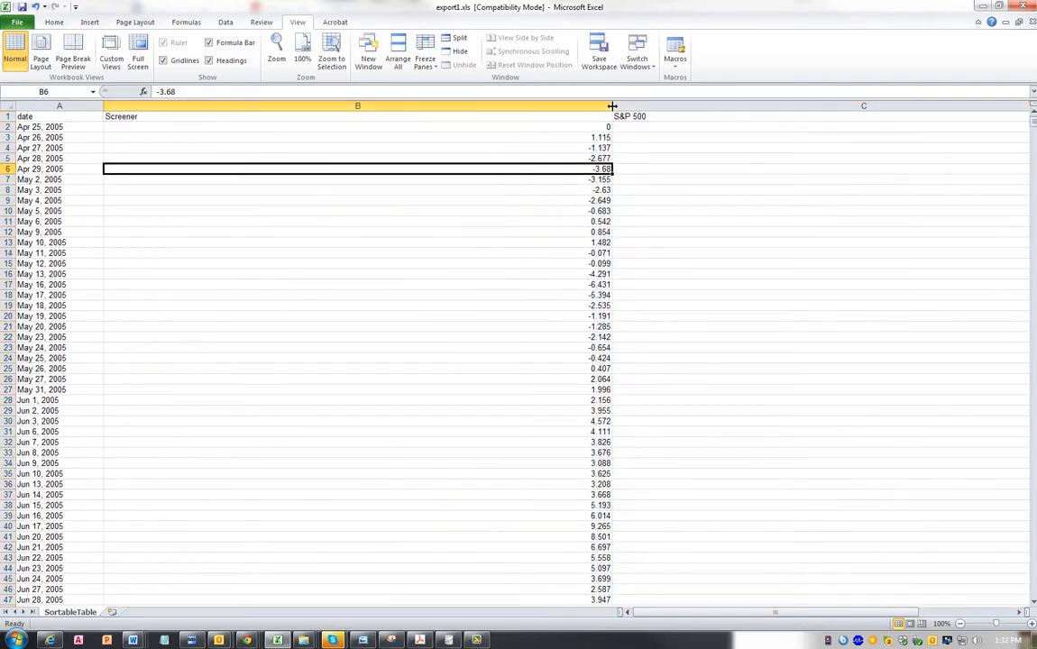
drag(614, 105, 180, 105)
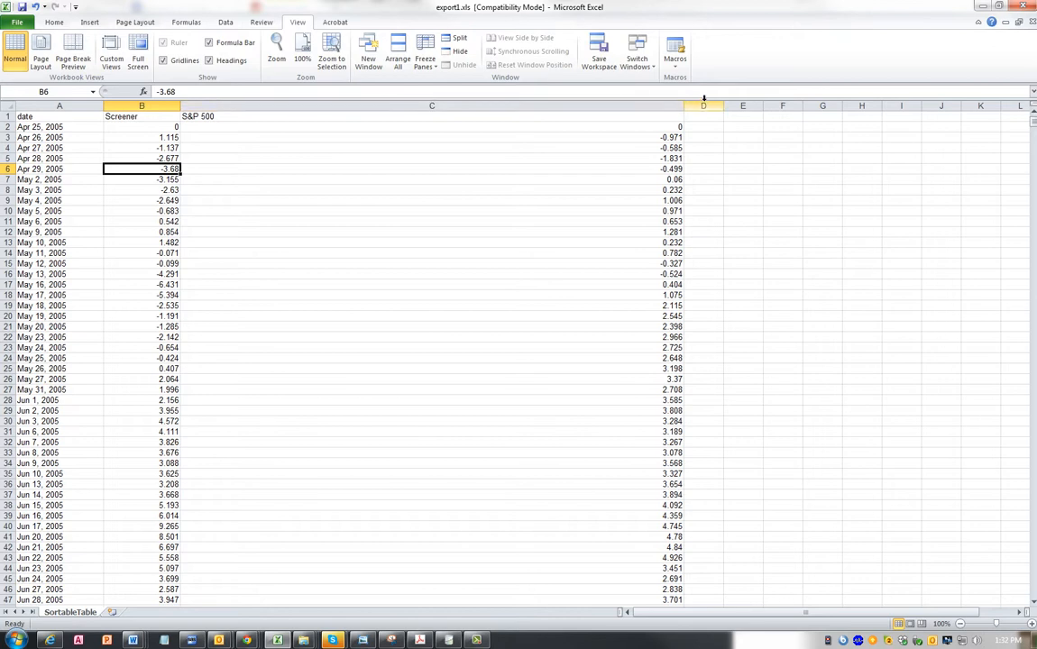
drag(684, 106, 248, 155)
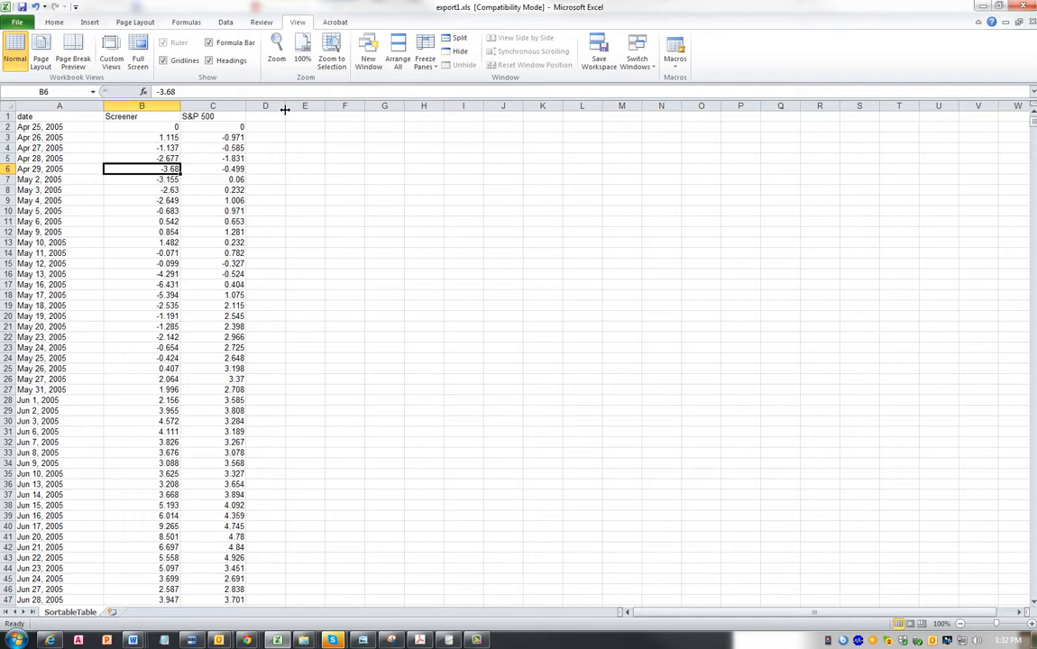
drag(285, 105, 366, 109)
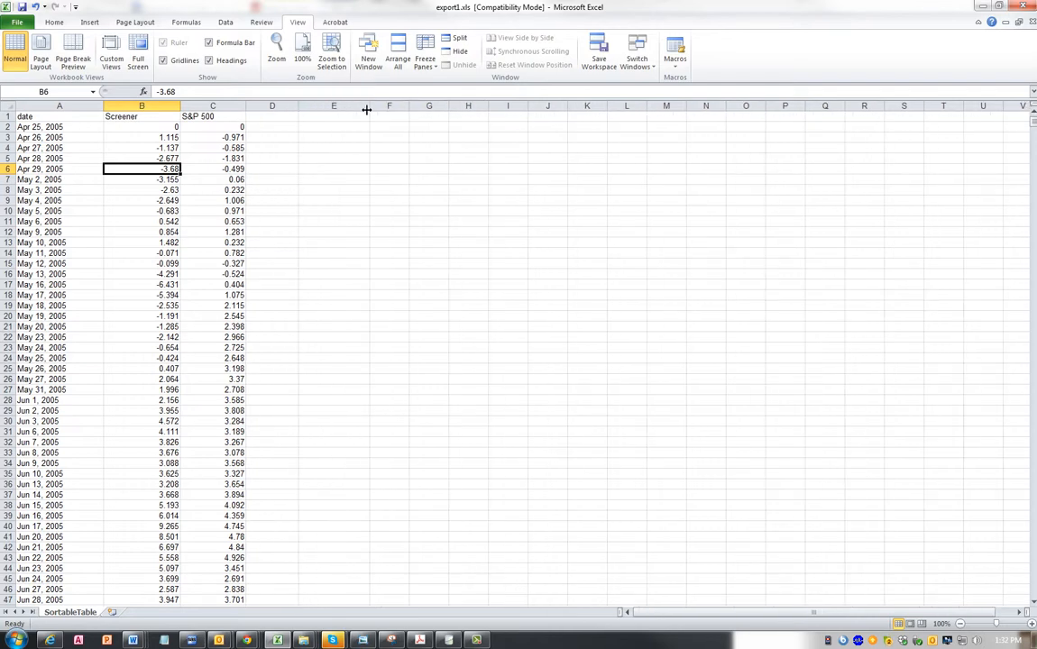
- Enter 100 in D2 as the starting value for the Screener
click(275, 114)
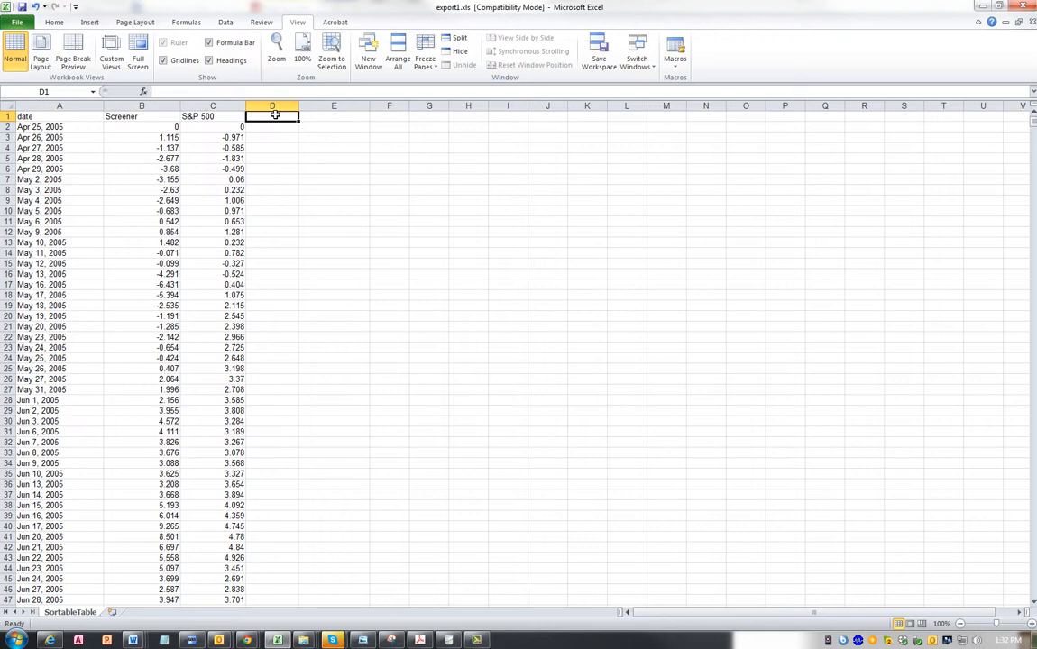
key(Return)
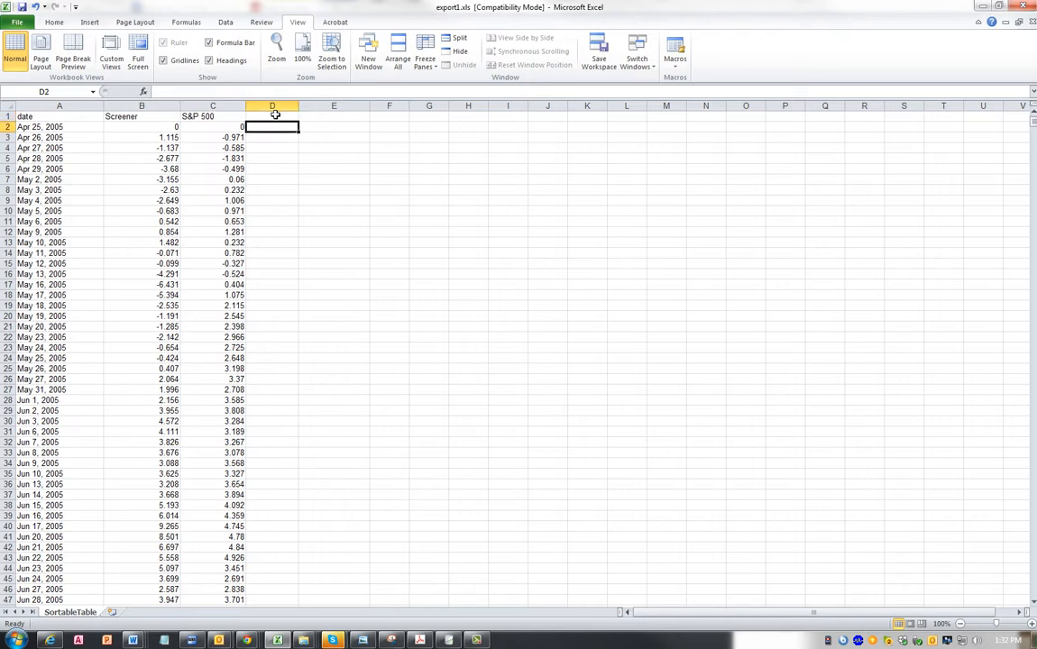
text(100)
key(Return)
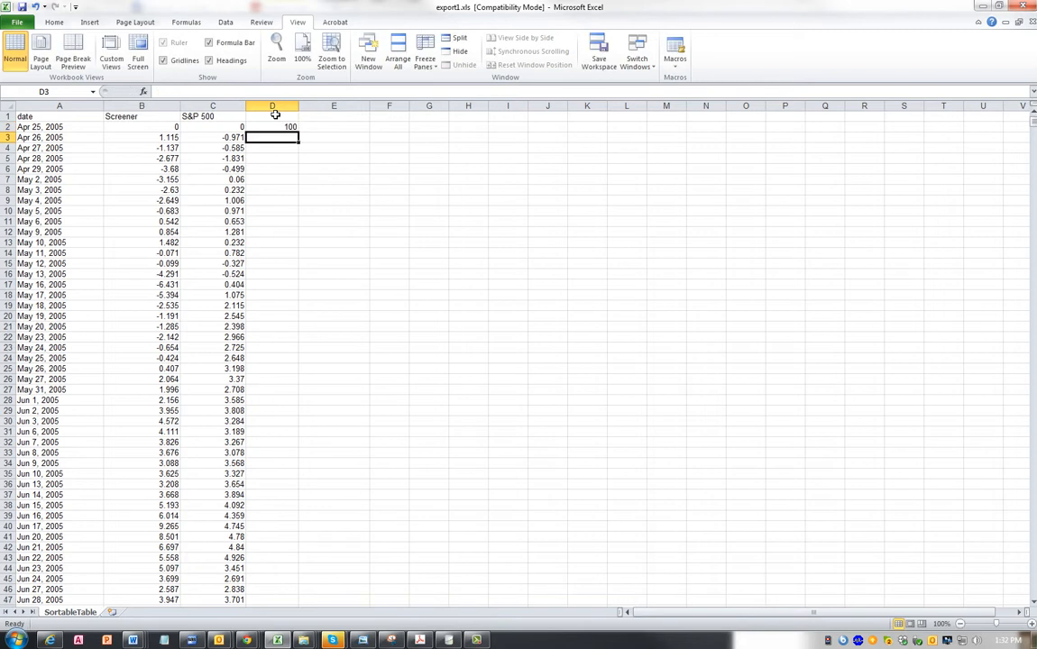
- Enter the formula =100+B3/100 in D3
text(100)
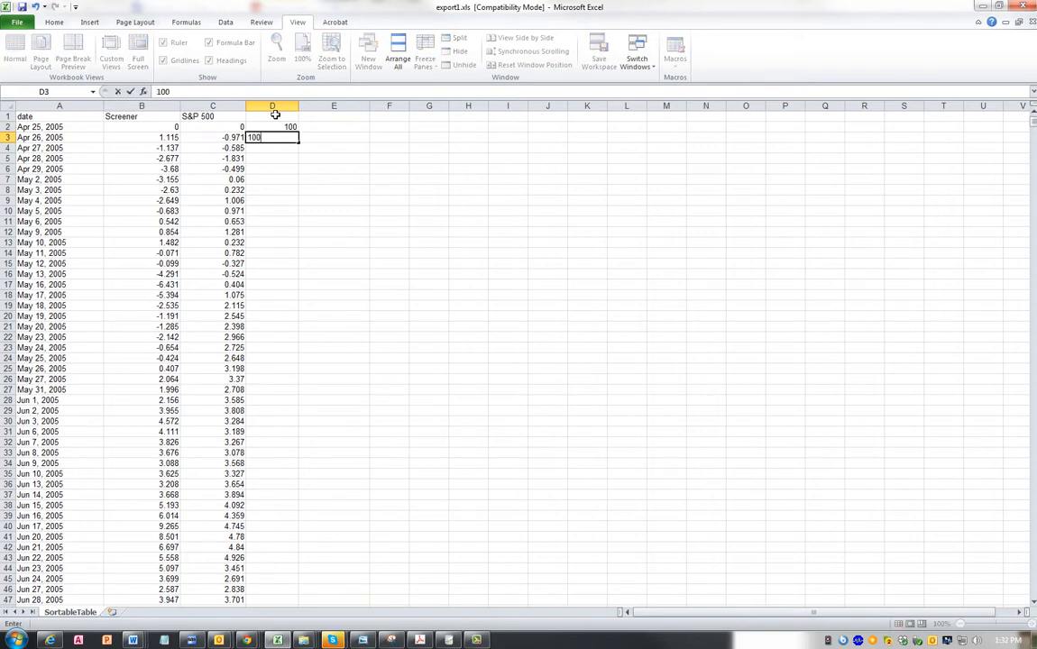
key(BackSpace)
key(BackSpace)
text(=100+)
click(160, 138)
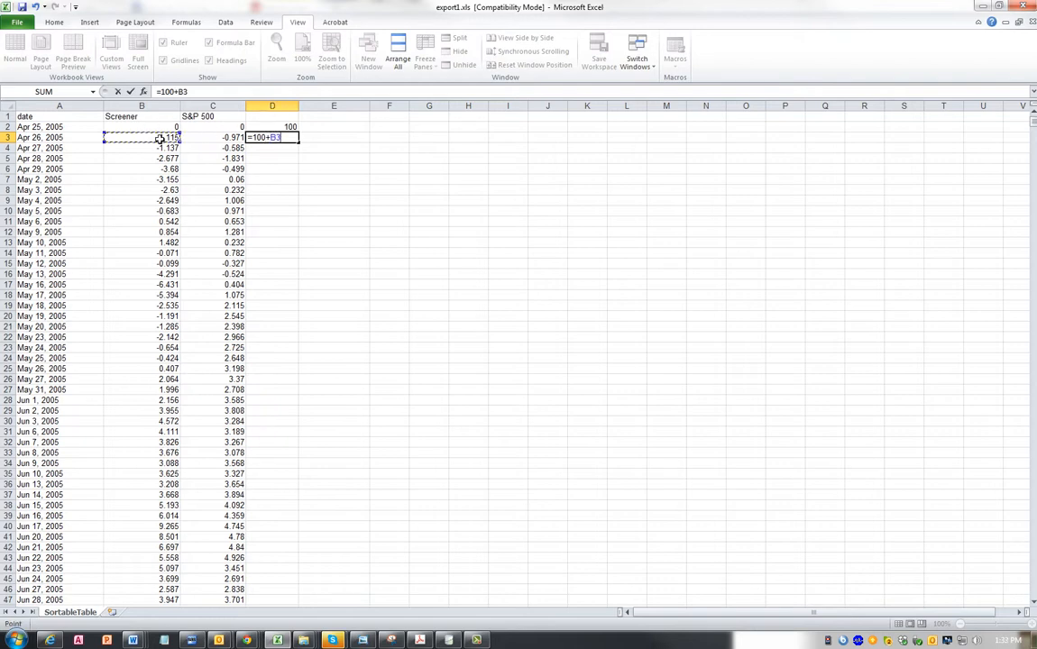
text(/)
text(00)
key(Return)
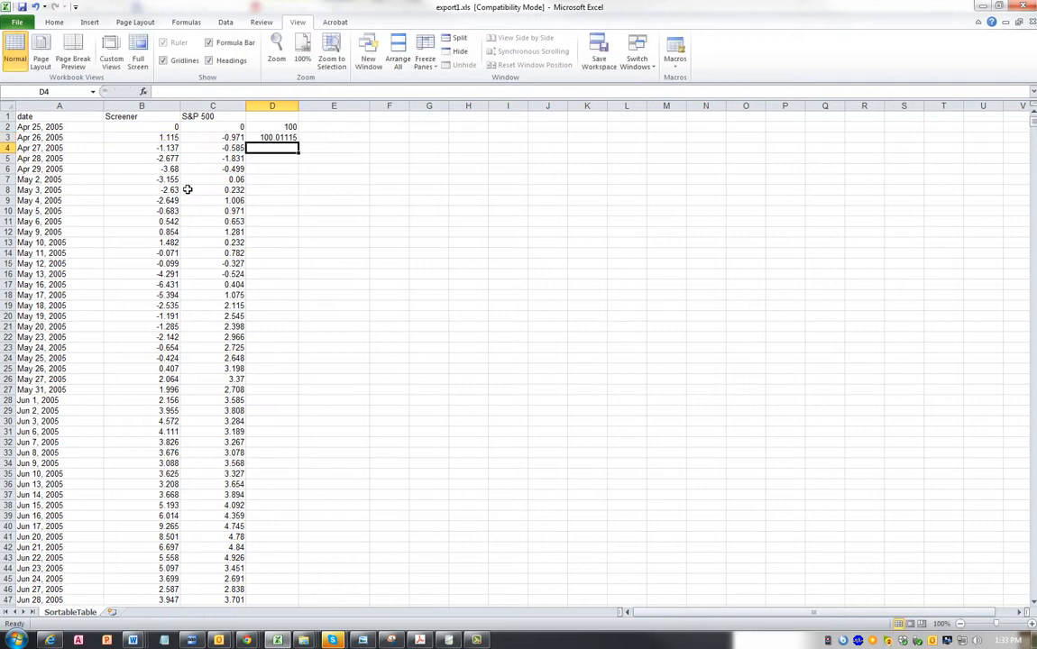
- Copy the D3 formula into E3 for the S&P 500
click(287, 135)
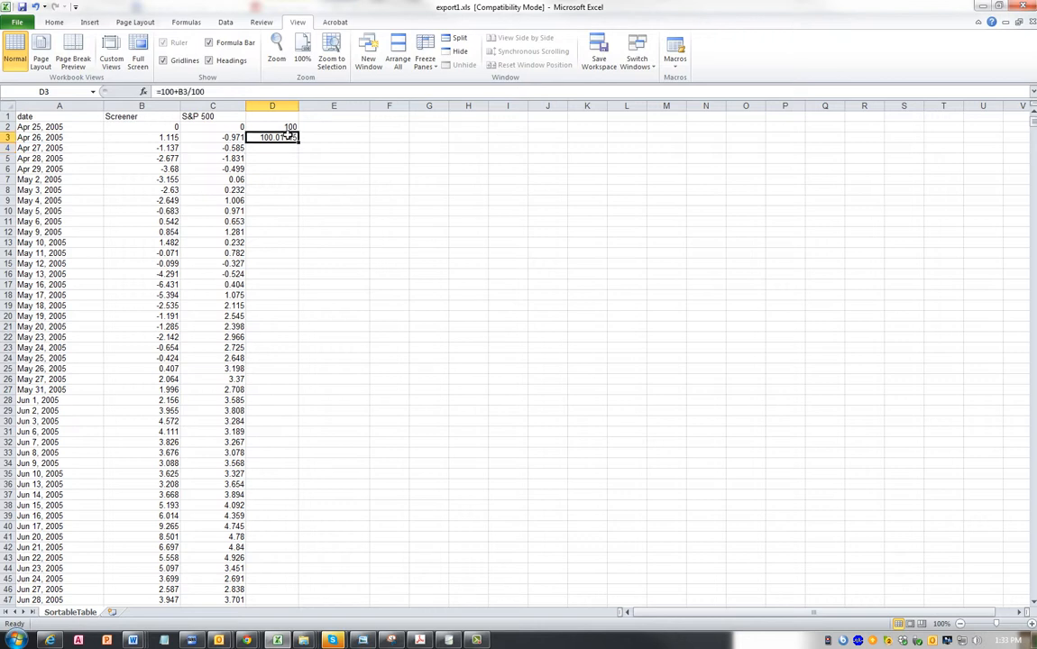
key(ctrl+c)
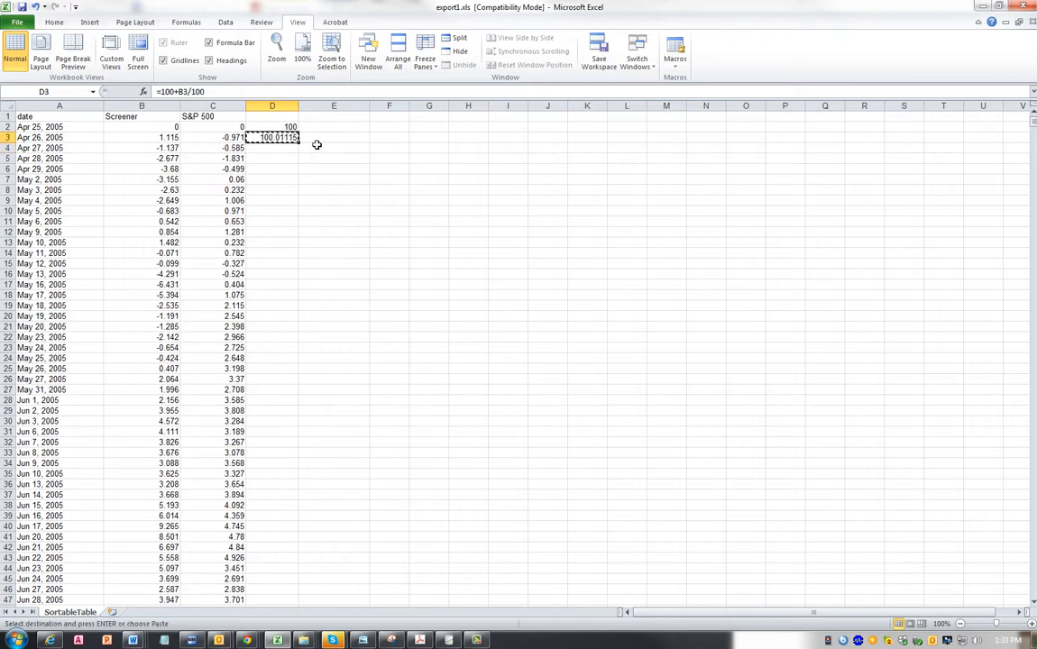
click(317, 137)
key(ctrl+v)
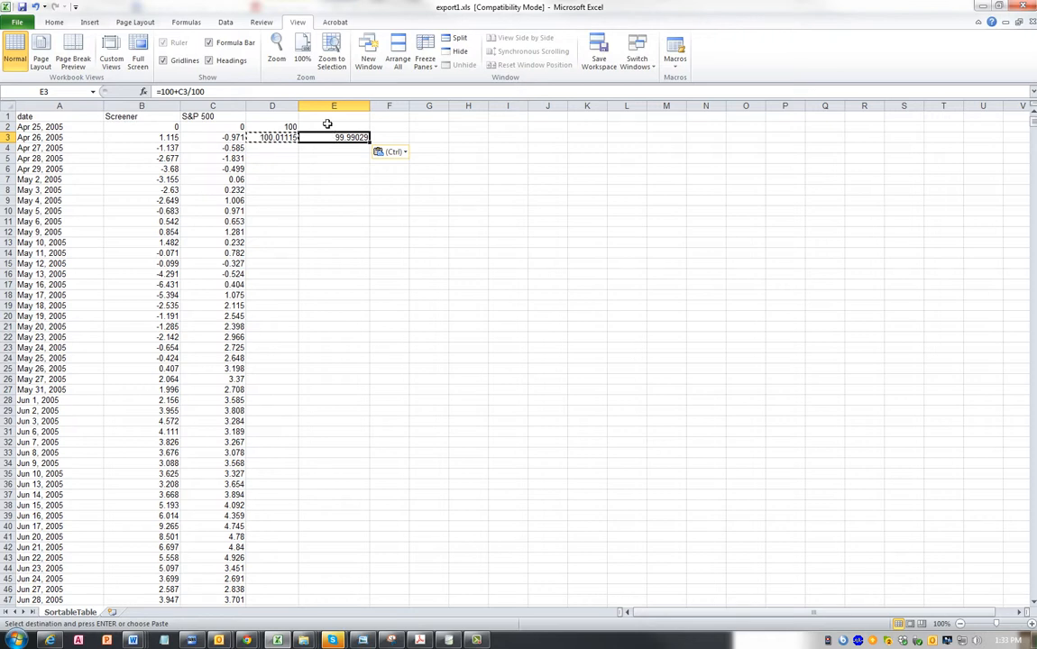
- Enter 100 in E2 and try filling the D3:E3 formulas down through the last date
click(327, 126)
text(100)
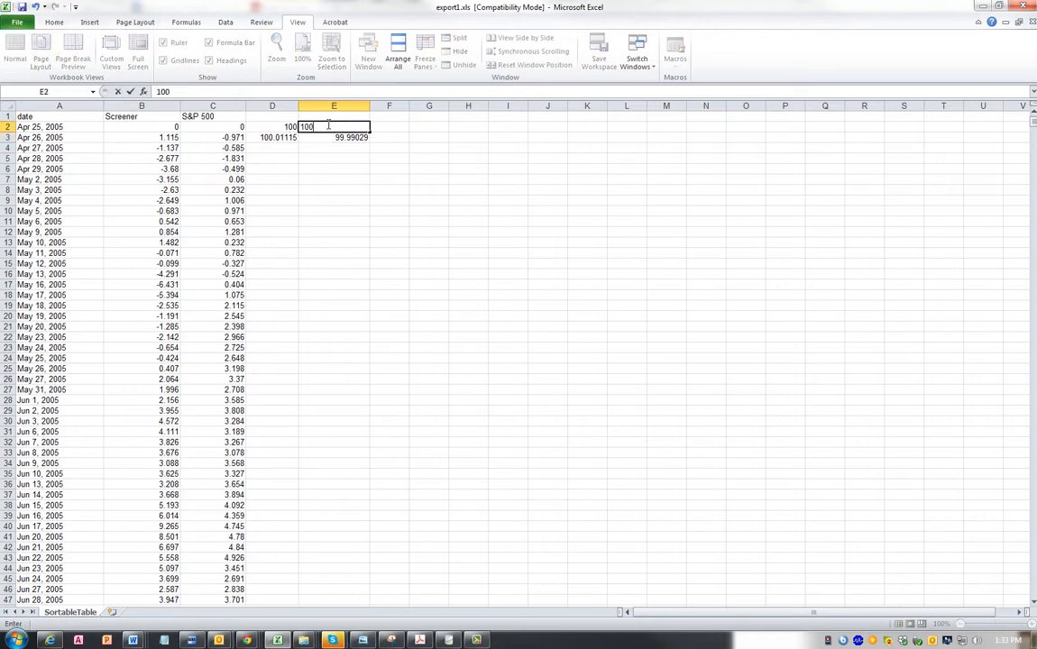
key(Return)
drag(278, 137, 370, 140)
double_click(371, 139)
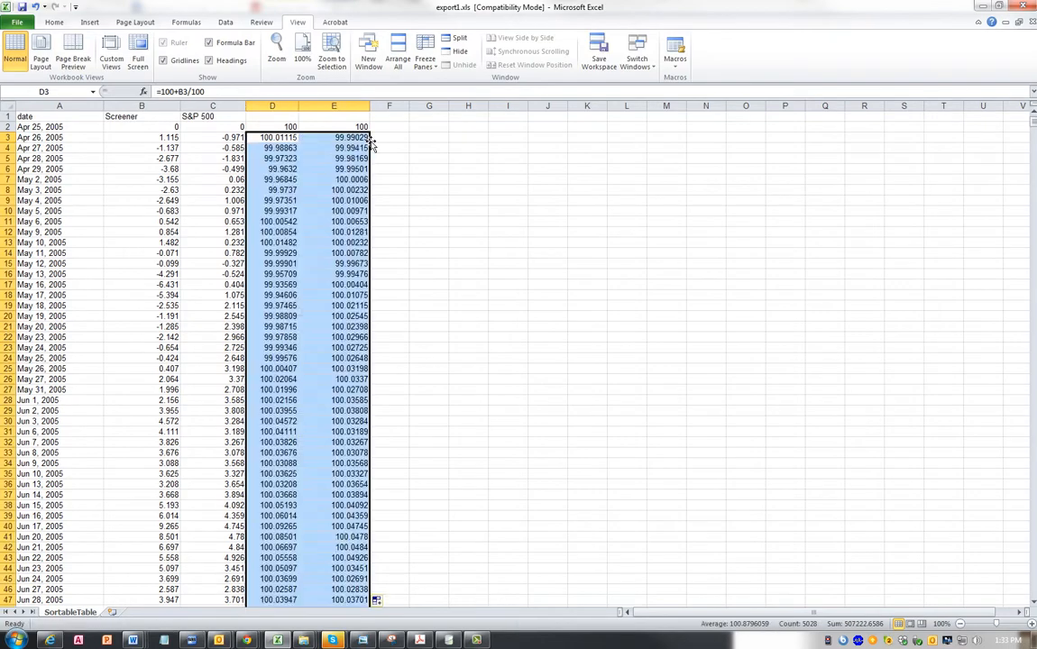
- Check the filled values in columns D and E, and undo both the fill and the E2 entry
scroll(232, 374, down, 9)
scroll(261, 417, down, 20)
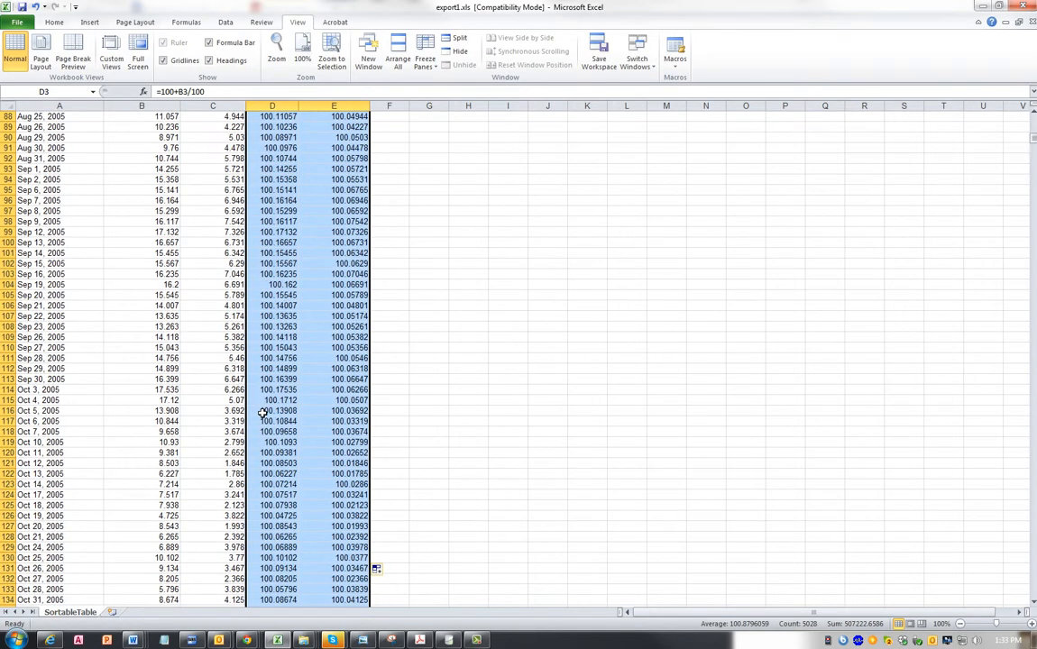
scroll(259, 406, down, 20)
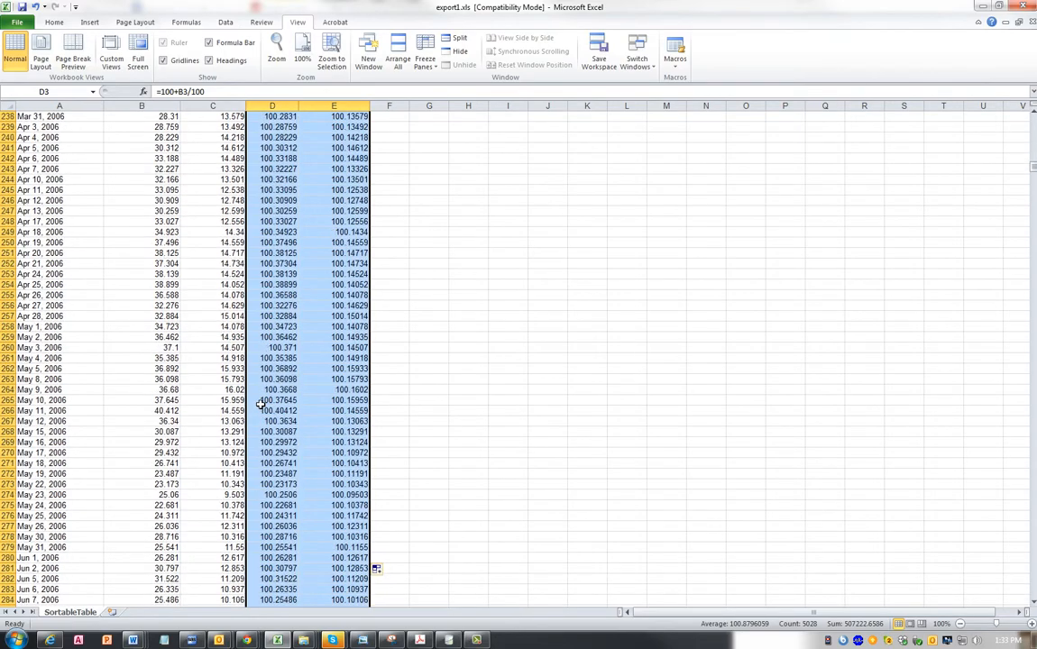
scroll(254, 378, up, 20)
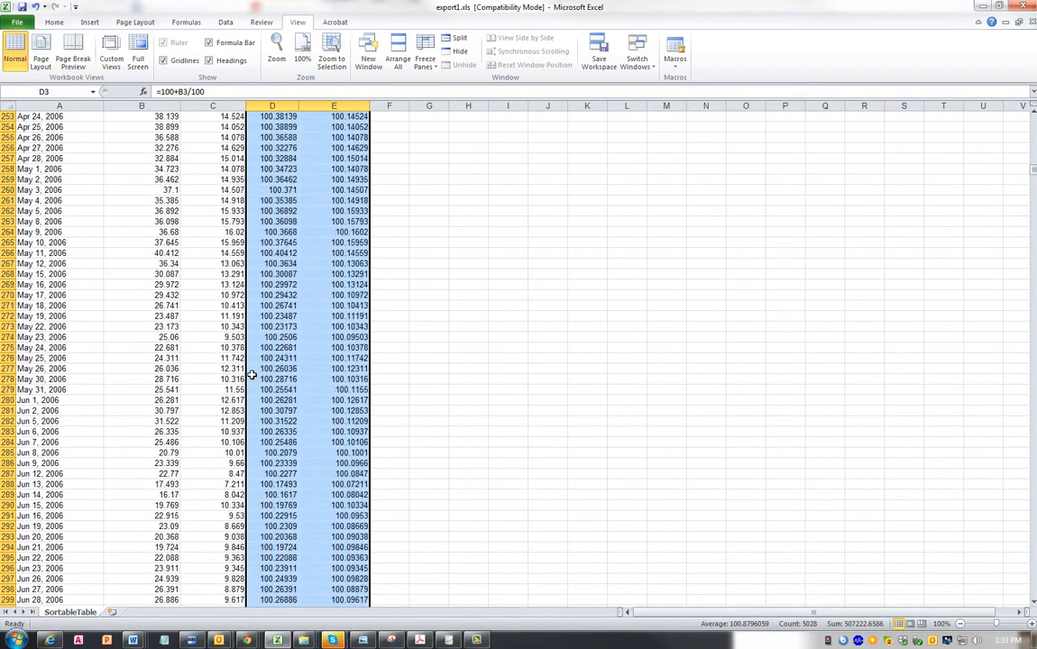
scroll(253, 372, up, 20)
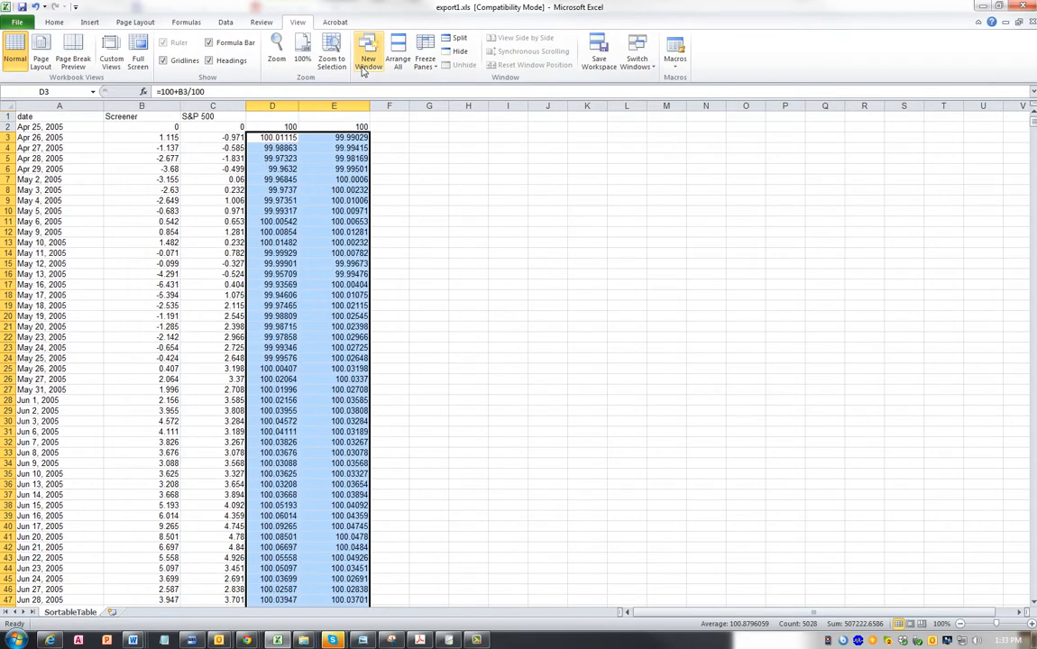
key(ctrl+z)
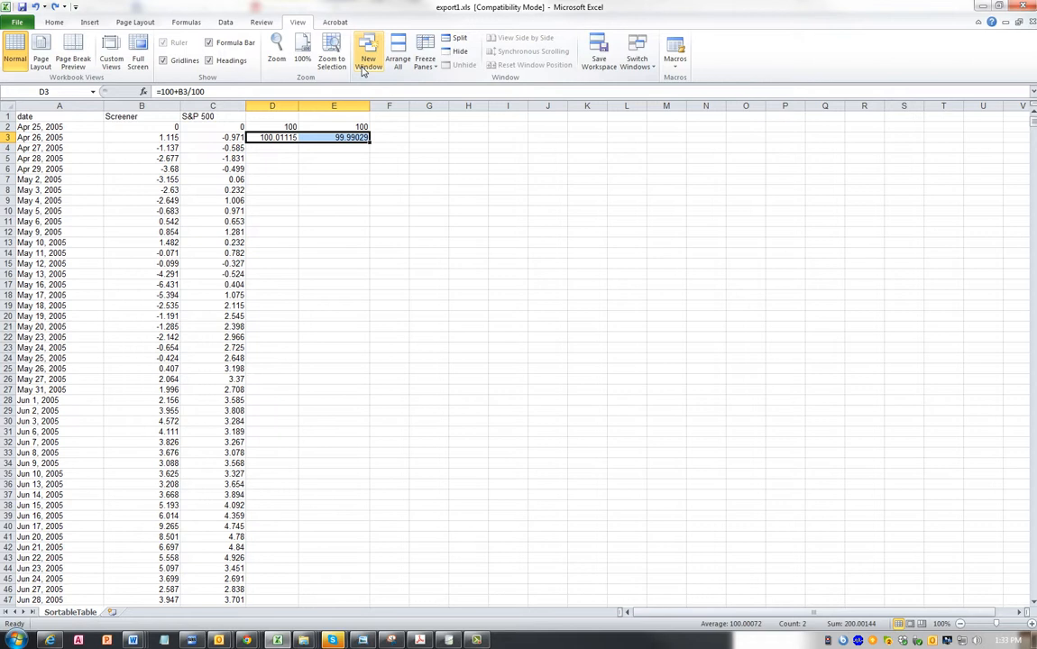
key(ctrl+z)
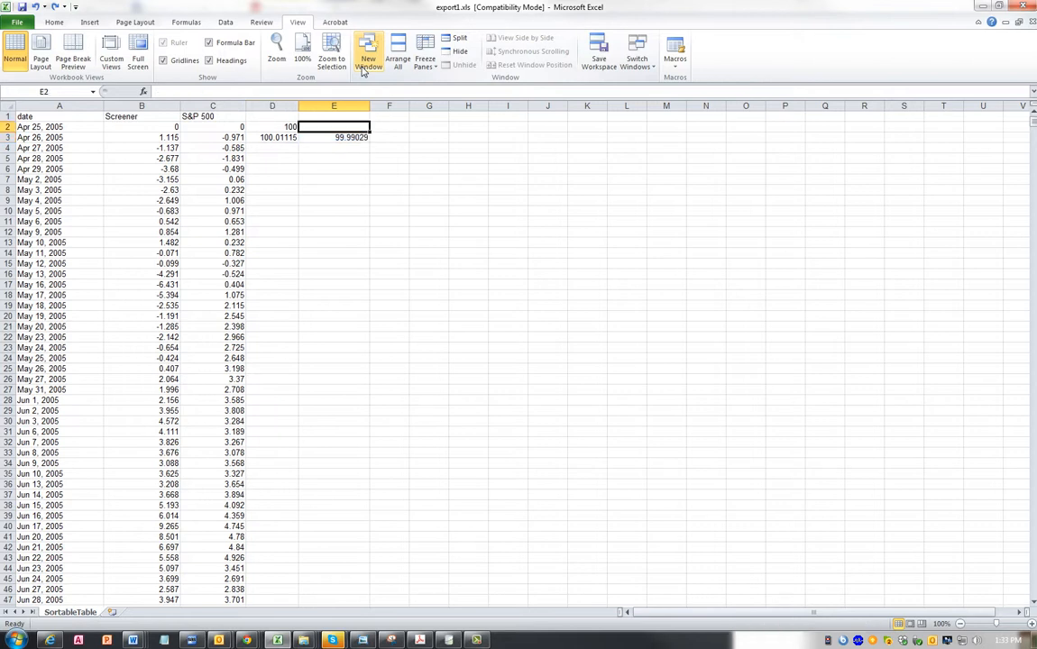
- Remove the division by 100 from both formulas, making D3 =100+B3 and E3 =100+C3
click(277, 135)
drag(187, 91, 232, 88)
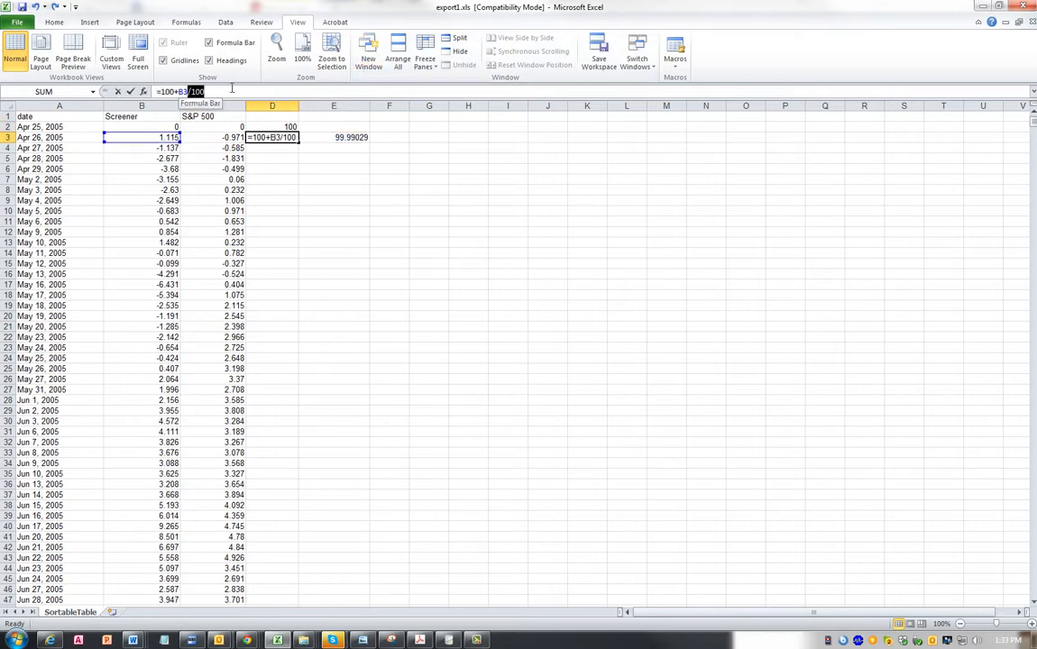
key(Delete)
key(Return)
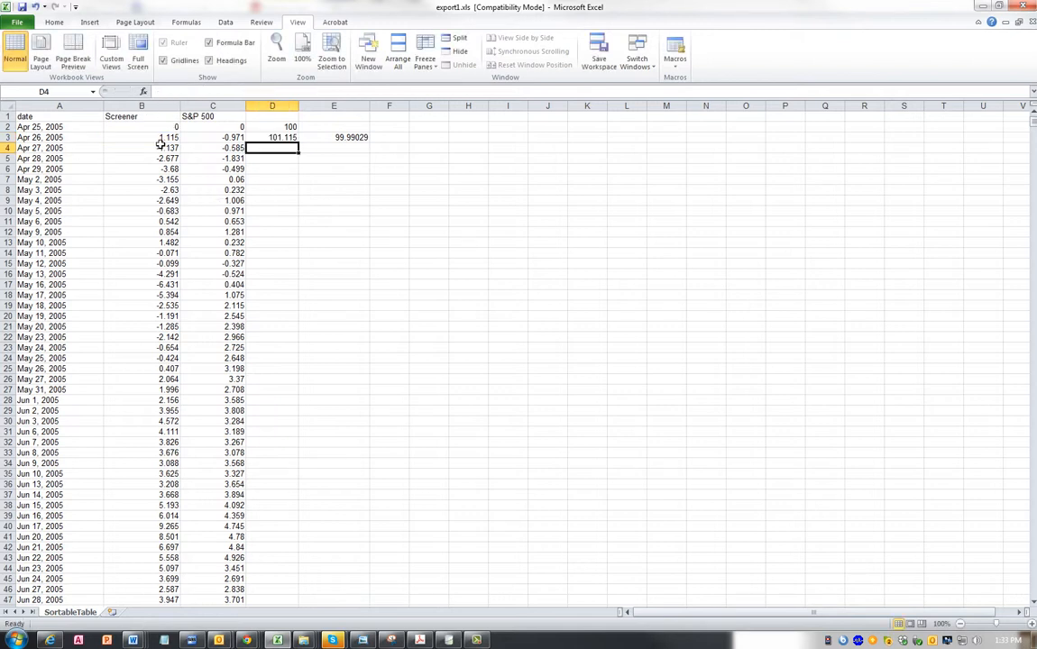
click(343, 137)
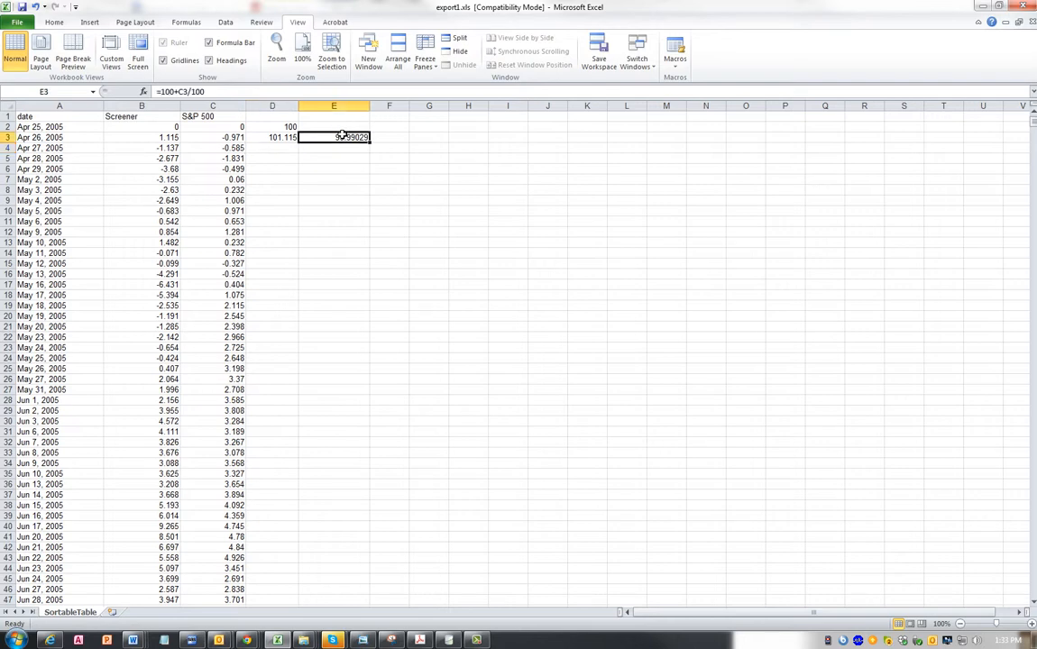
drag(188, 92, 255, 97)
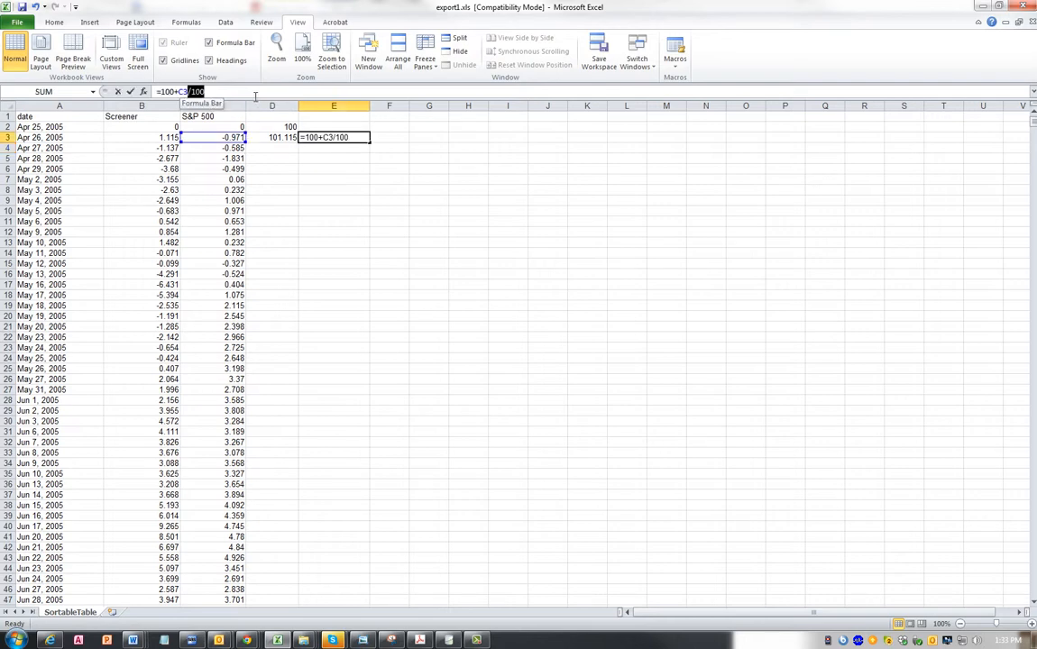
key(BackSpace)
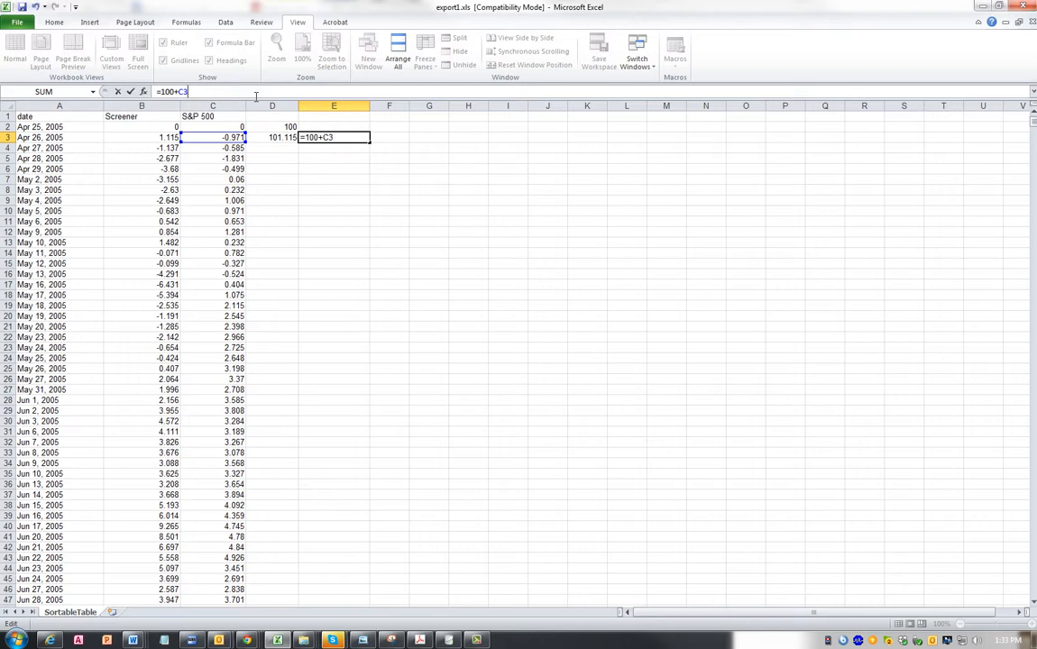
key(Return)
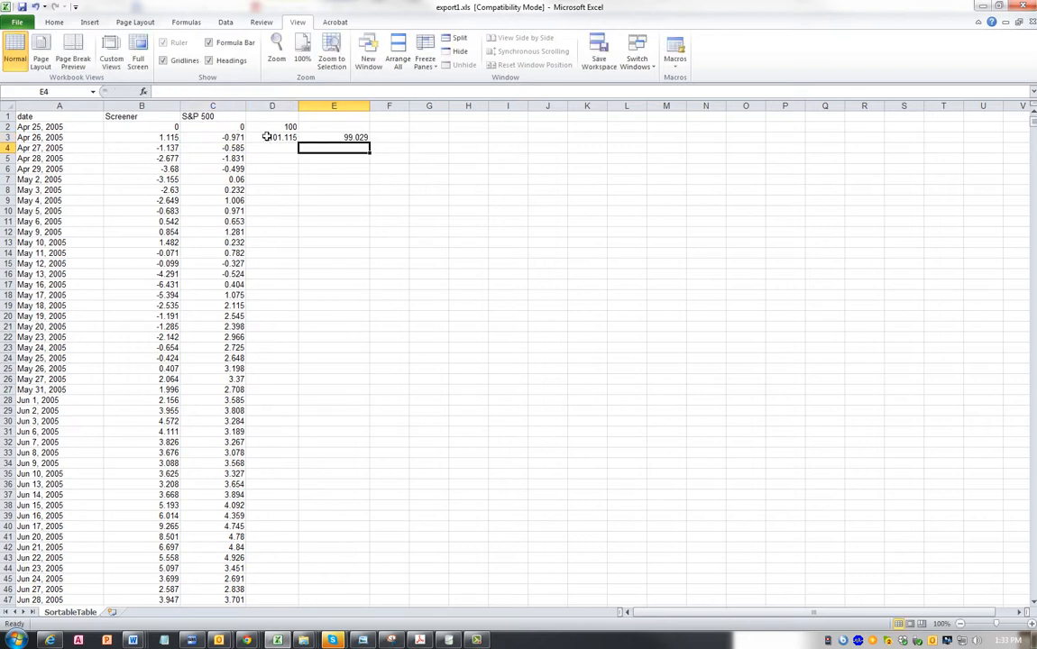
- Enter 100 in E2 and fill the D3:E3 formulas down to the last date in row 2516
click(326, 128)
text(100)
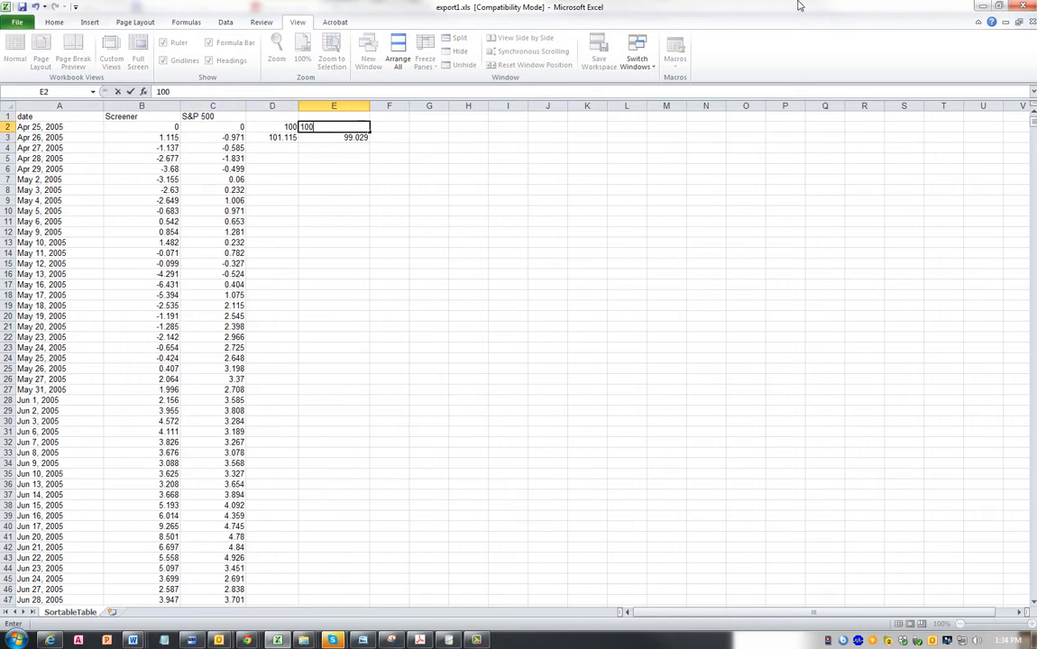
key(Return)
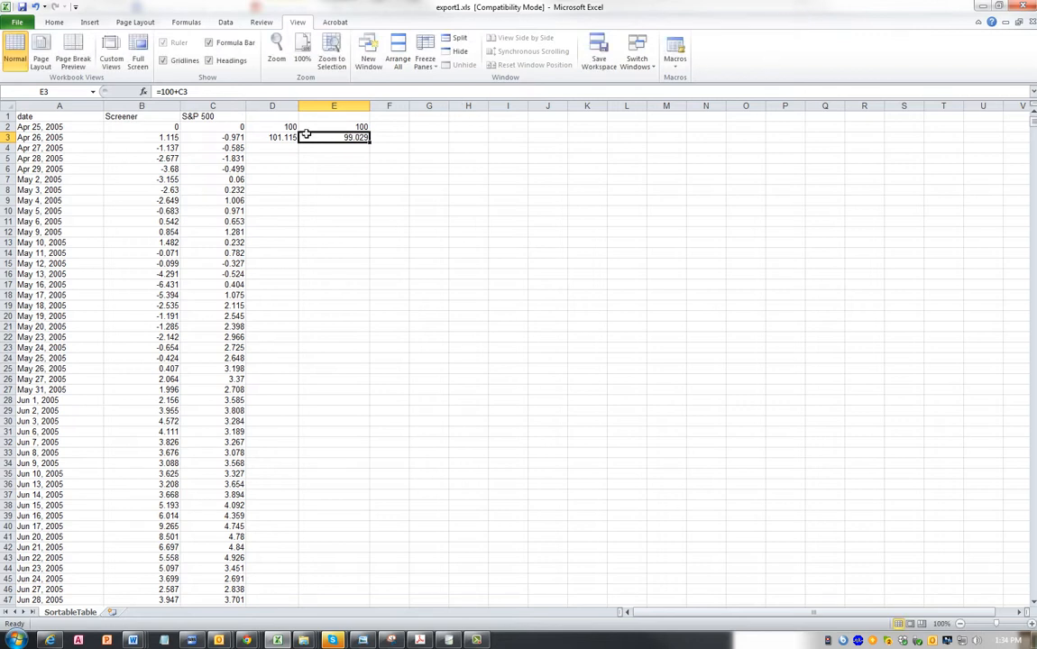
drag(274, 137, 361, 138)
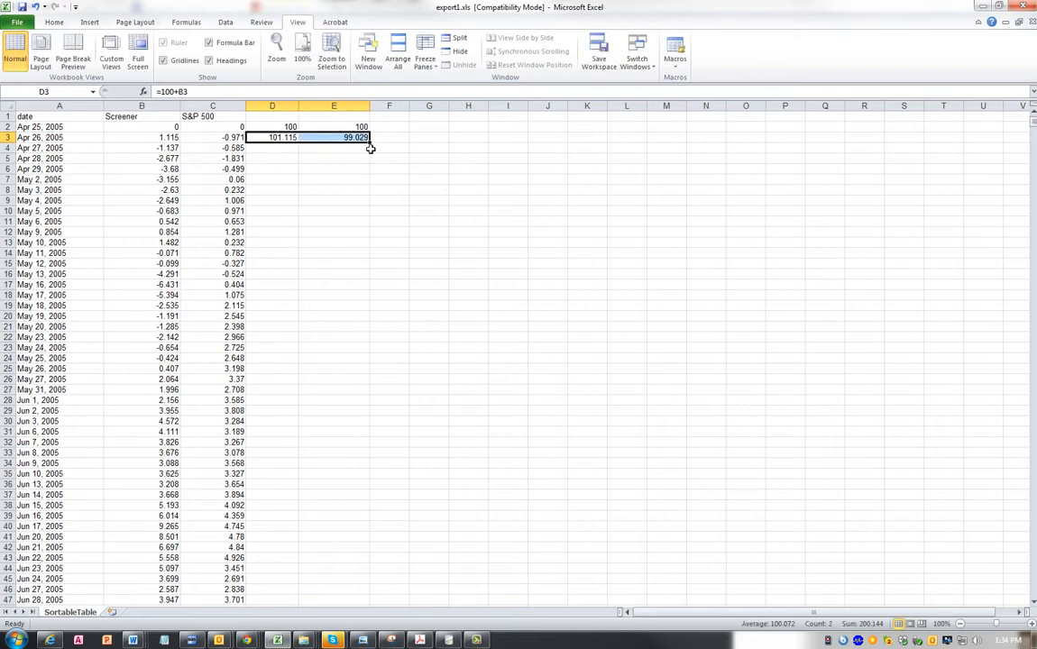
double_click(370, 143)
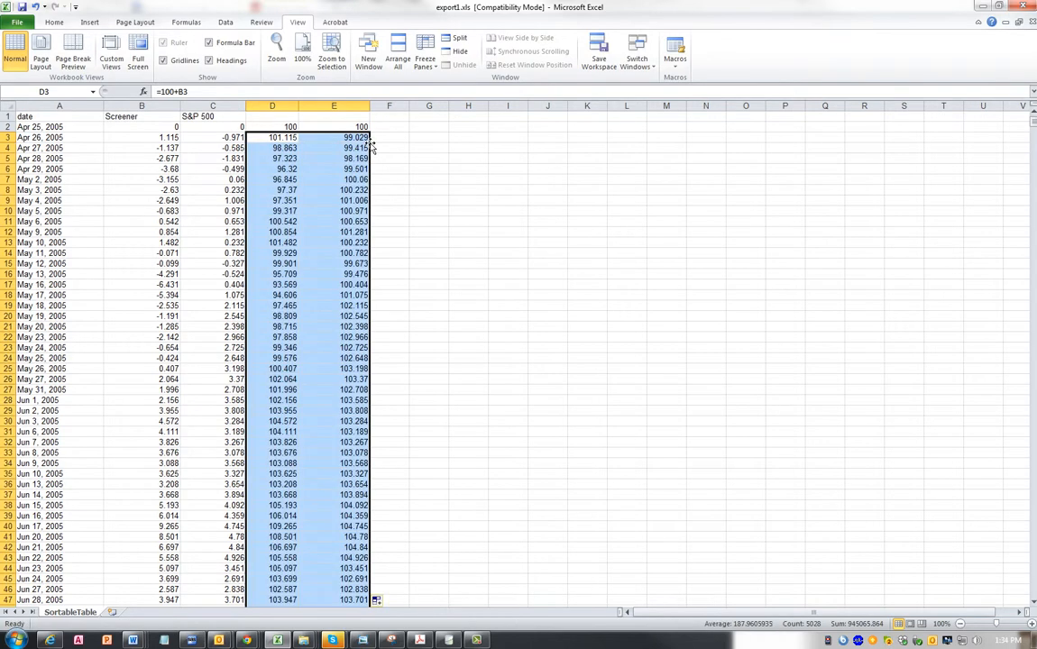
- Examine the final values of columns D and E in row 2516 and return to the start of the sheet
scroll(301, 464, down, 9)
scroll(349, 526, down, 10)
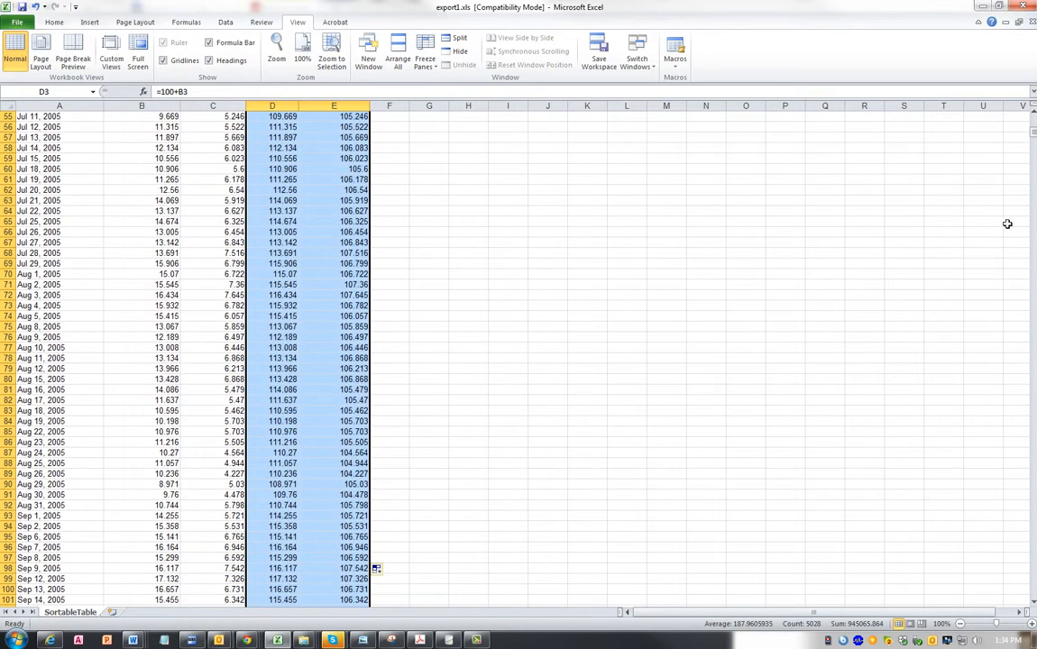
drag(1033, 133, 1030, 384)
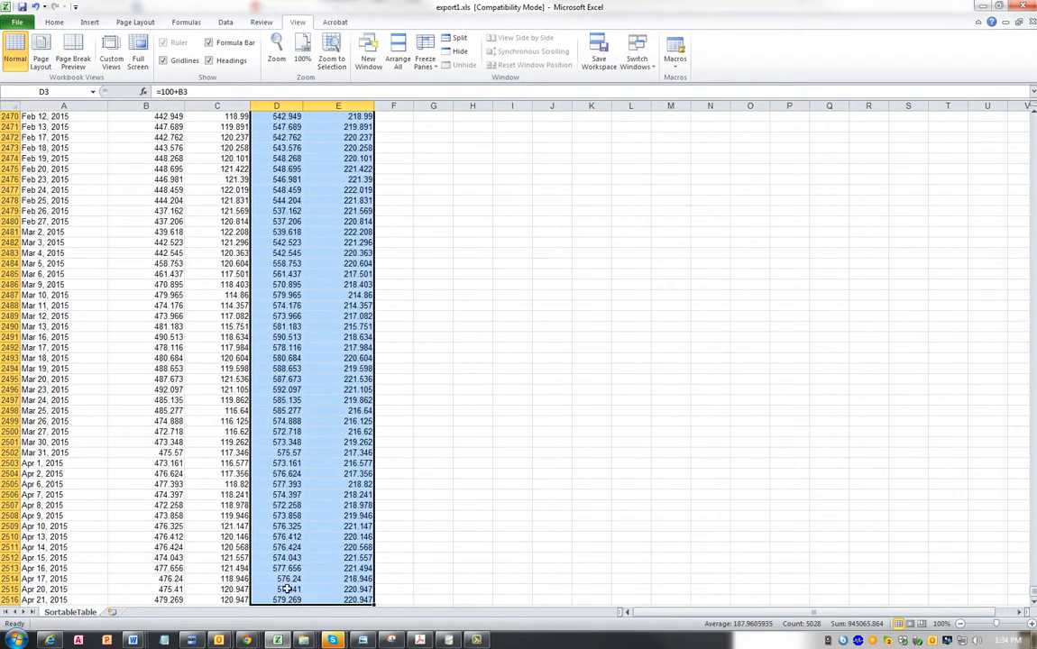
drag(289, 600, 341, 600)
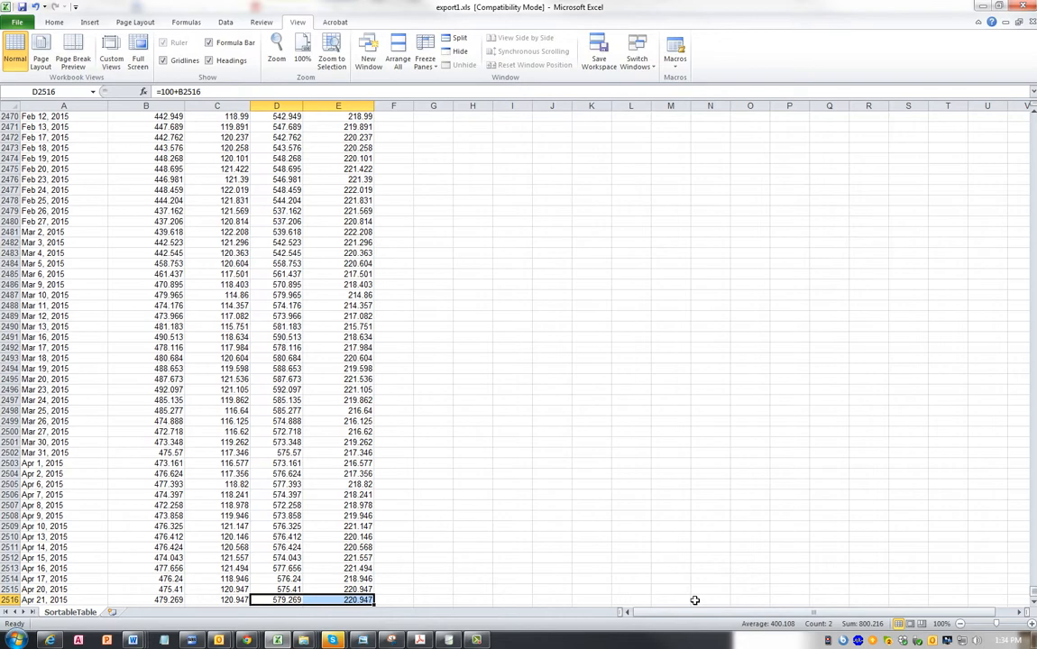
scroll(261, 333, up, 10)
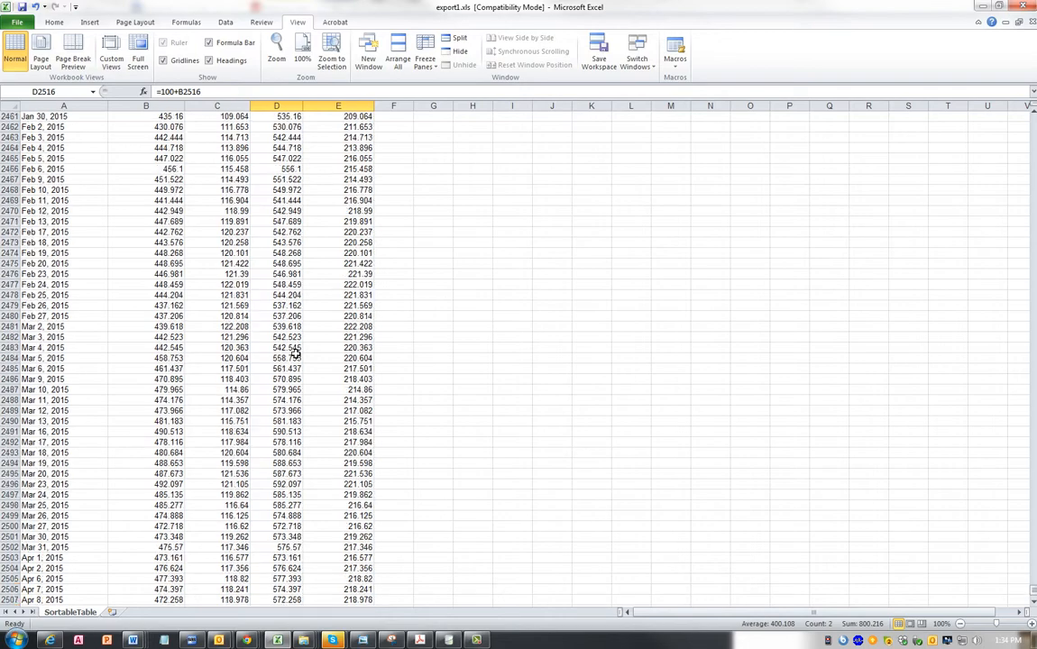
drag(1033, 586, 1033, 120)
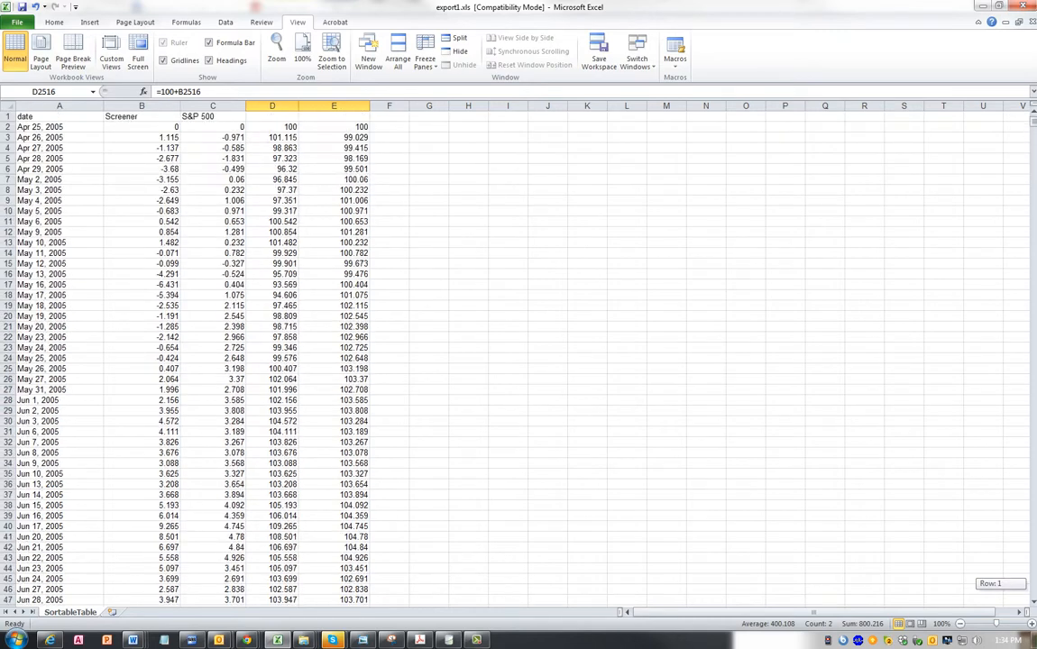
- Enter the header "daily returns" in F1 and move to F3
click(276, 117)
click(391, 116)
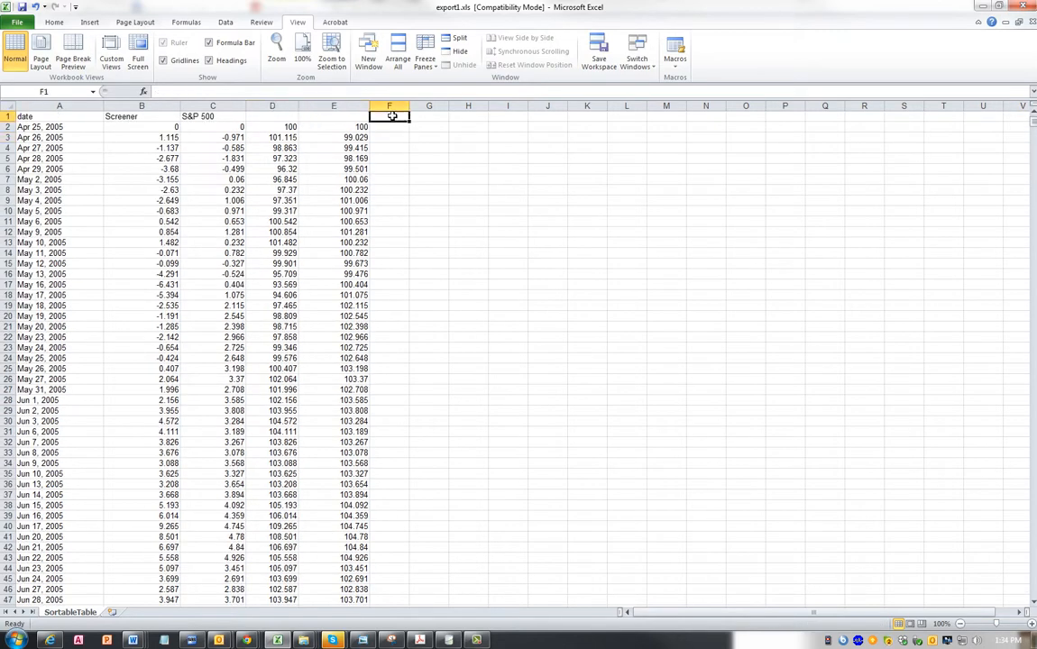
text(dail)
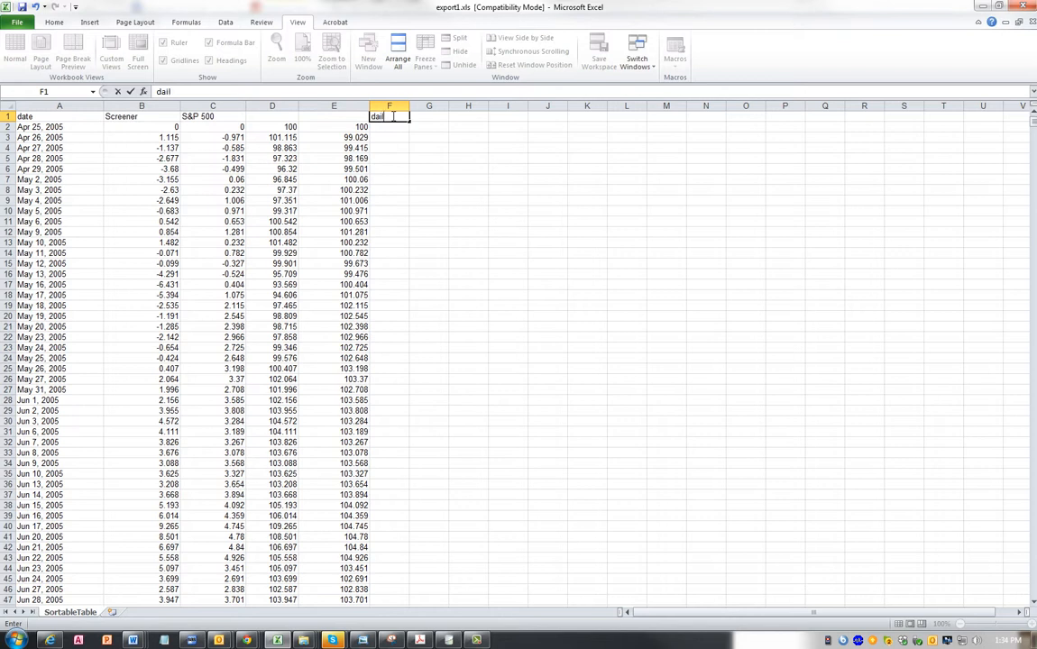
text(y returns)
key(Return)
key(Return)
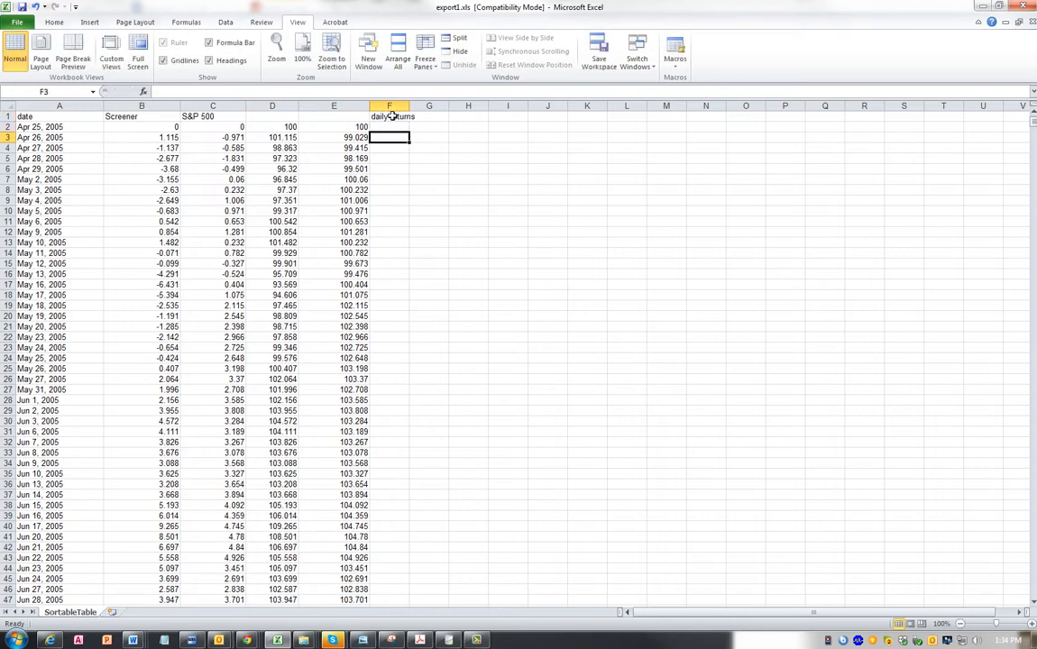
- Enter the daily return formula =D3/D2-1 in F3
text(=)
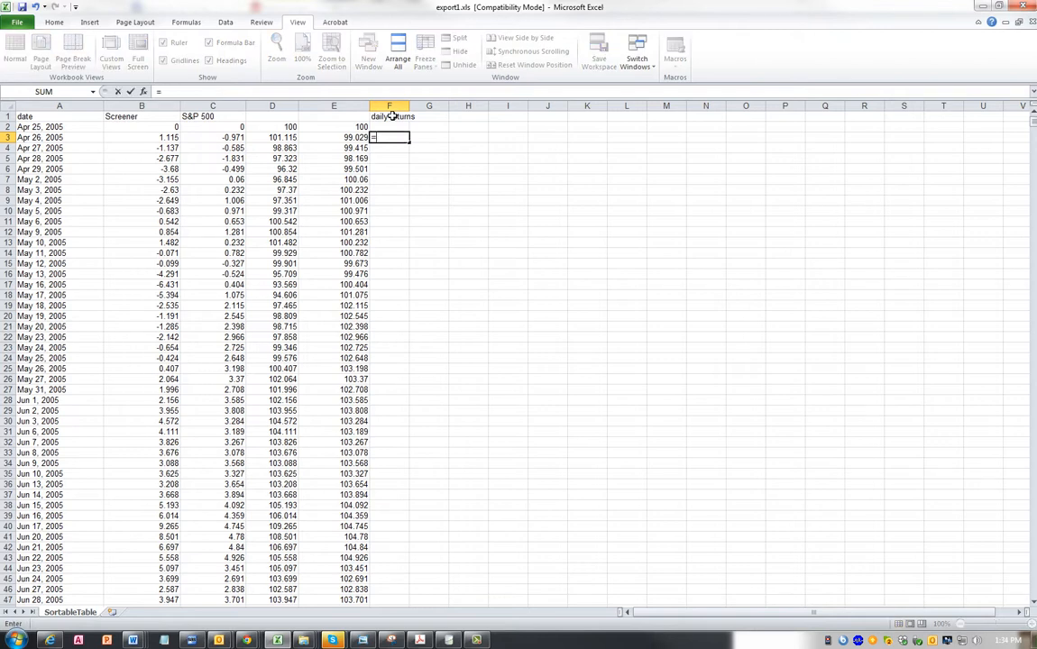
key(Left)
key(Left)
text(/)
key(Up)
key(Left)
key(Left)
text(-)
key(Return)
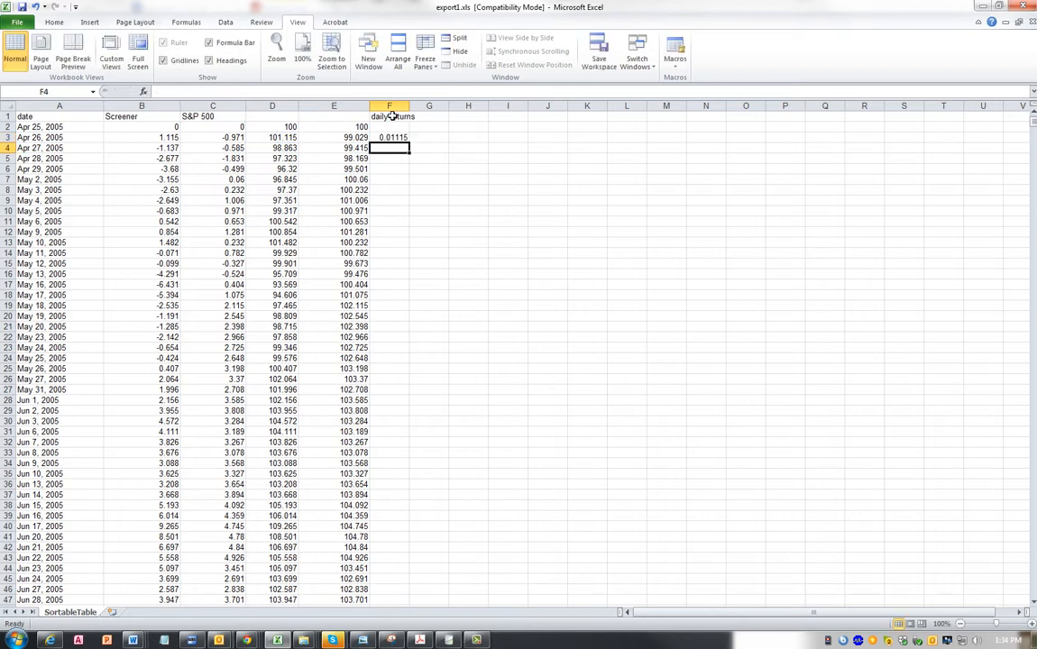
key(Up)
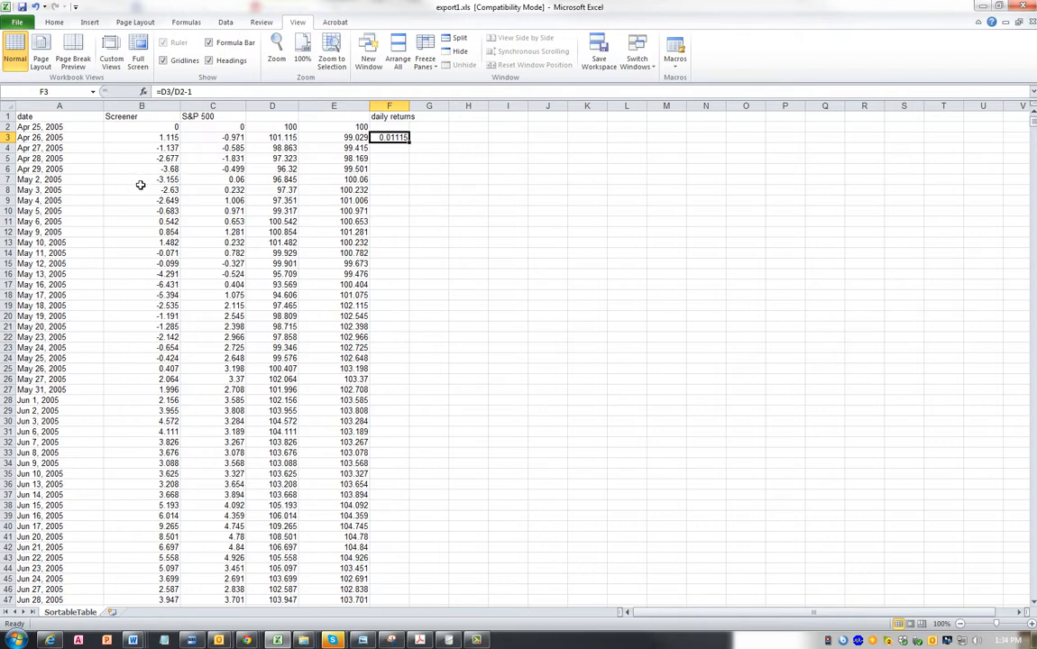
- Copy the F3 daily return formula into F4, G3 and G4
key(ctrl+c)
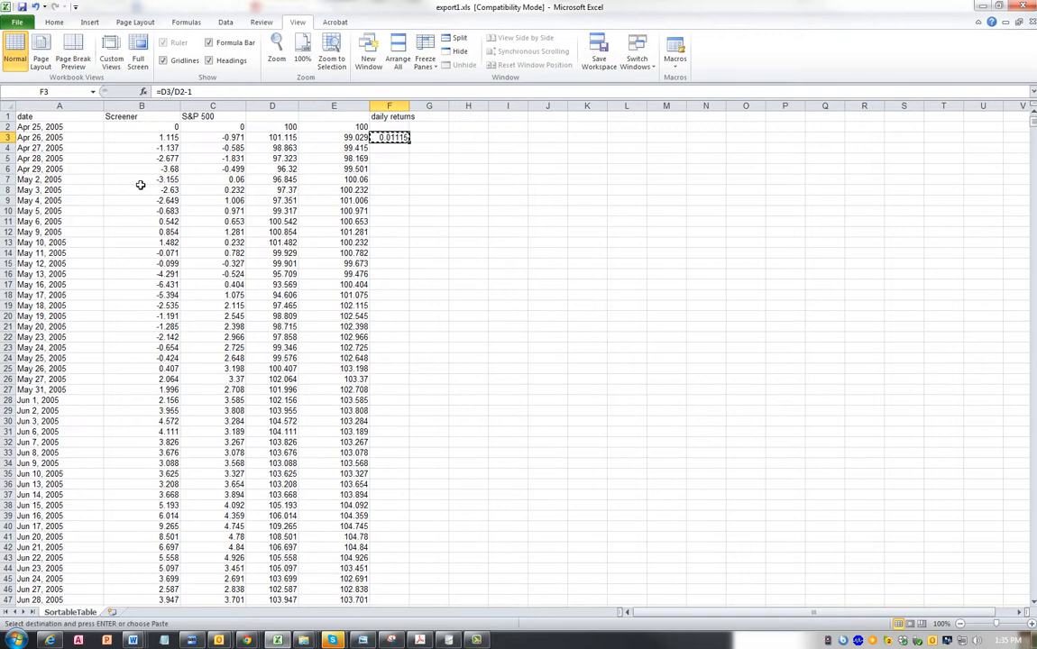
key(Down)
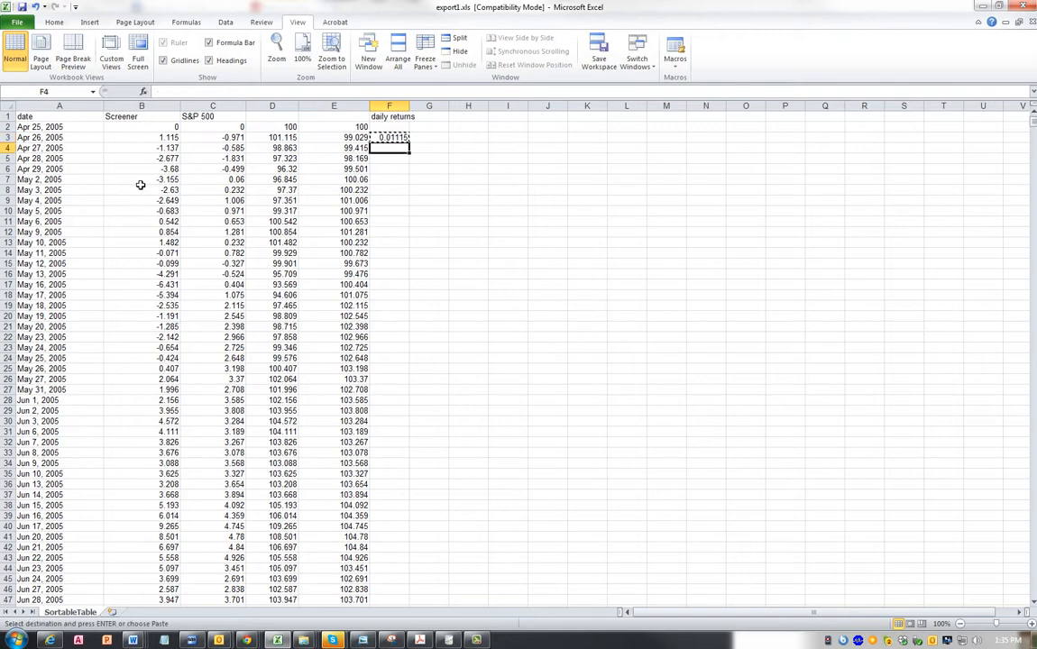
key(ctrl+v)
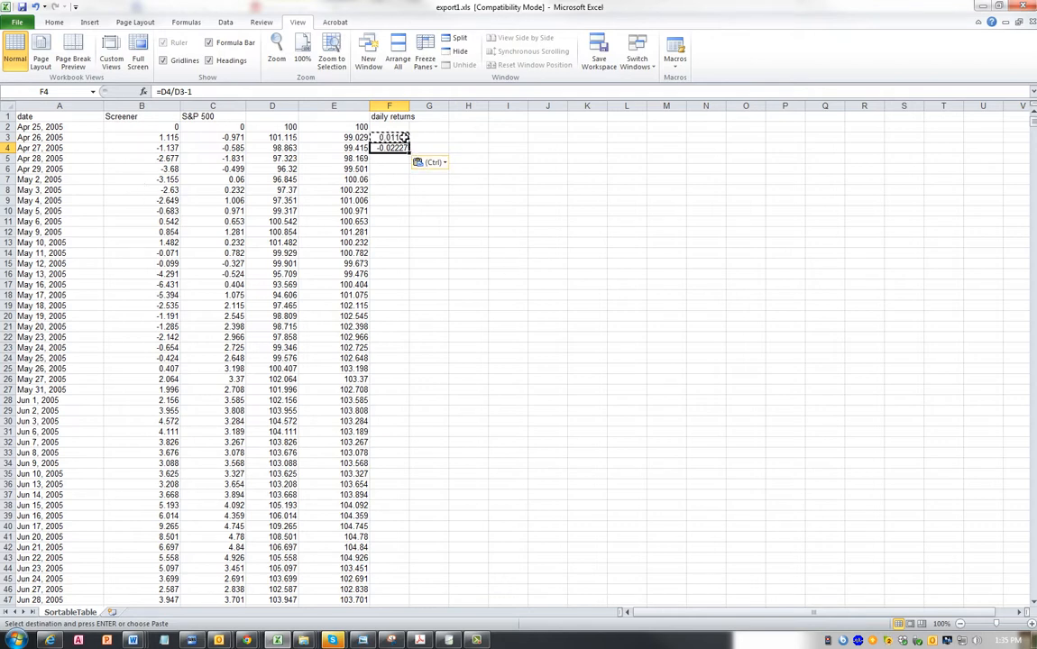
click(404, 137)
key(ctrl+c)
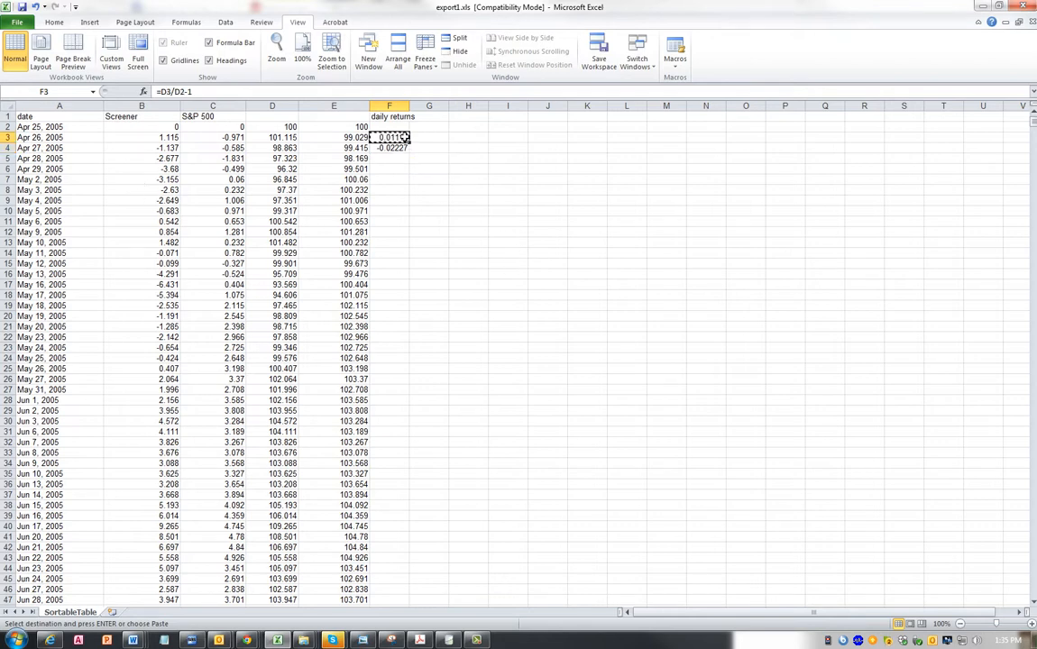
click(435, 138)
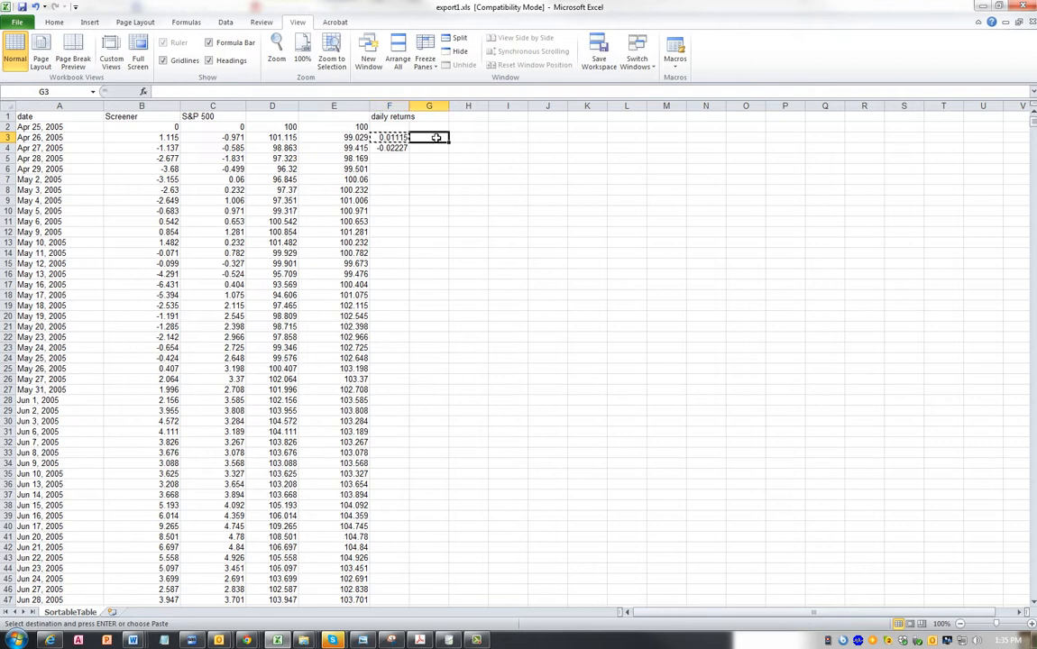
key(ctrl+v)
click(432, 148)
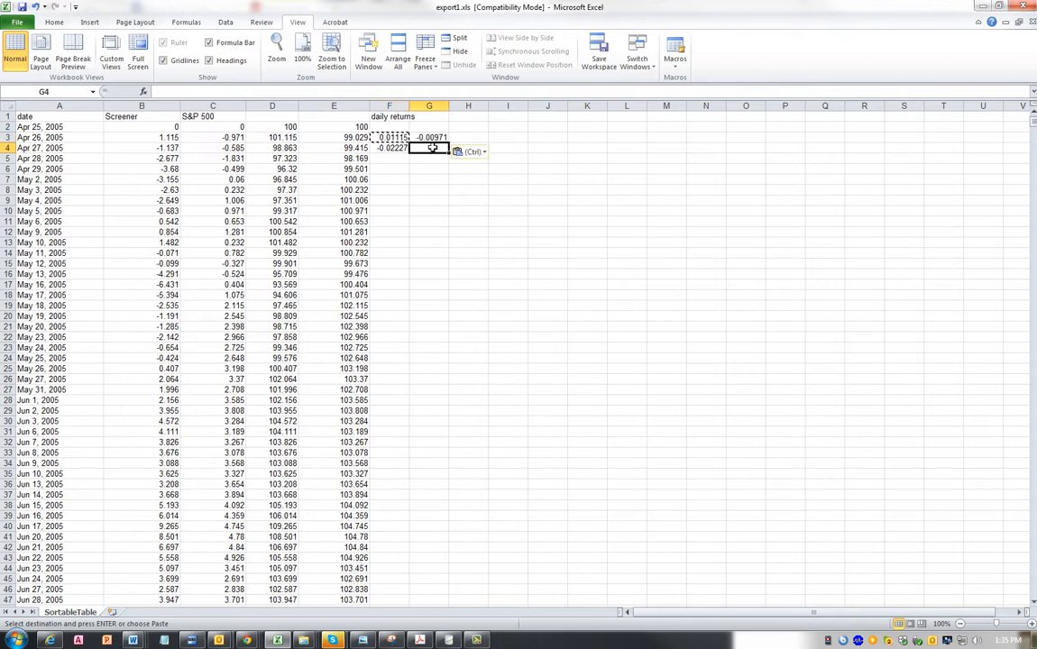
key(ctrl+v)
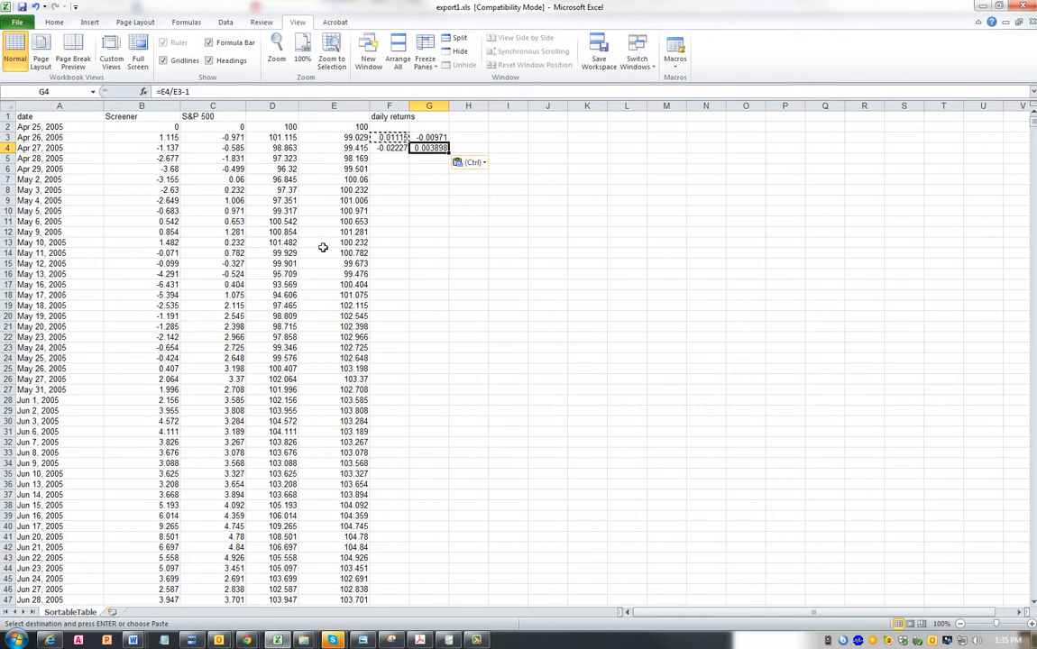
- Fill the F4:G4 daily return formulas down to the last date and check the filled columns
drag(393, 147, 449, 152)
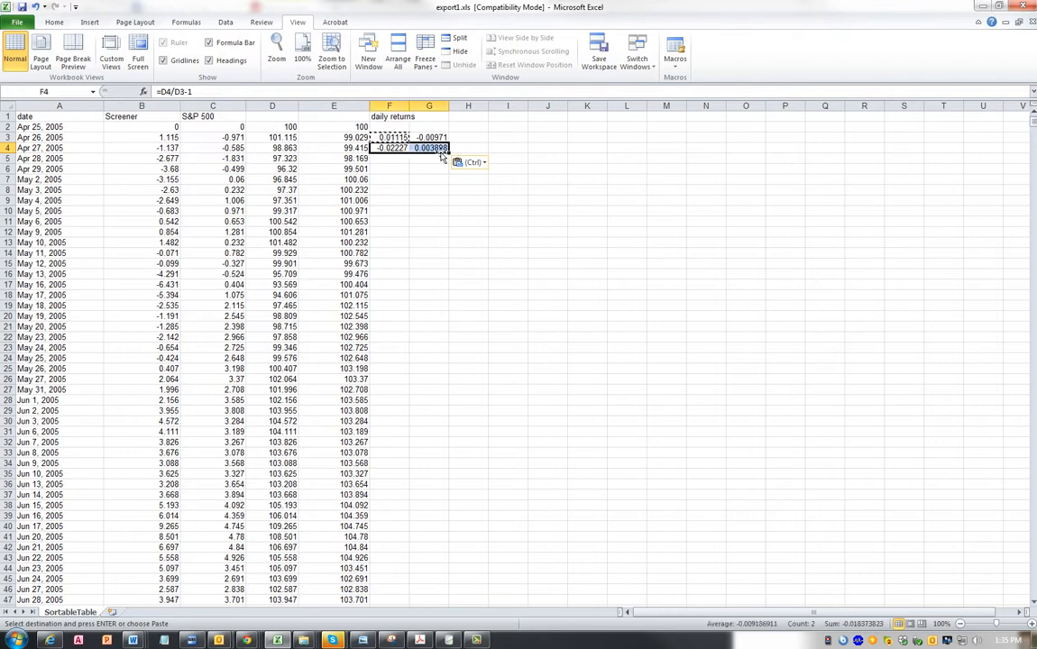
double_click(449, 151)
click(428, 254)
scroll(324, 350, down, 6)
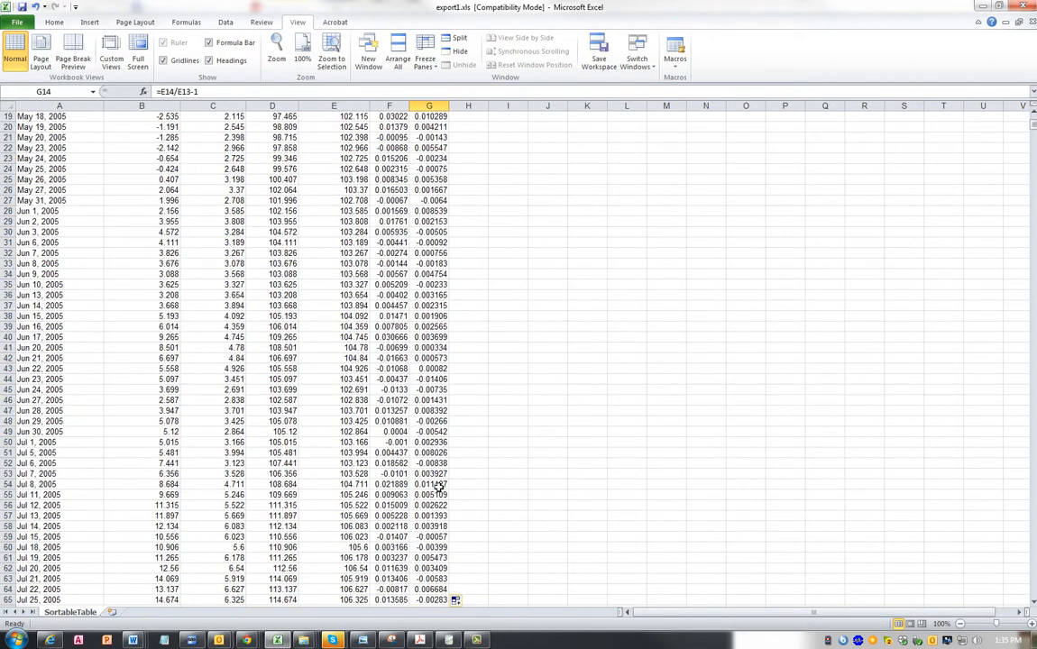
scroll(325, 351, up, 6)
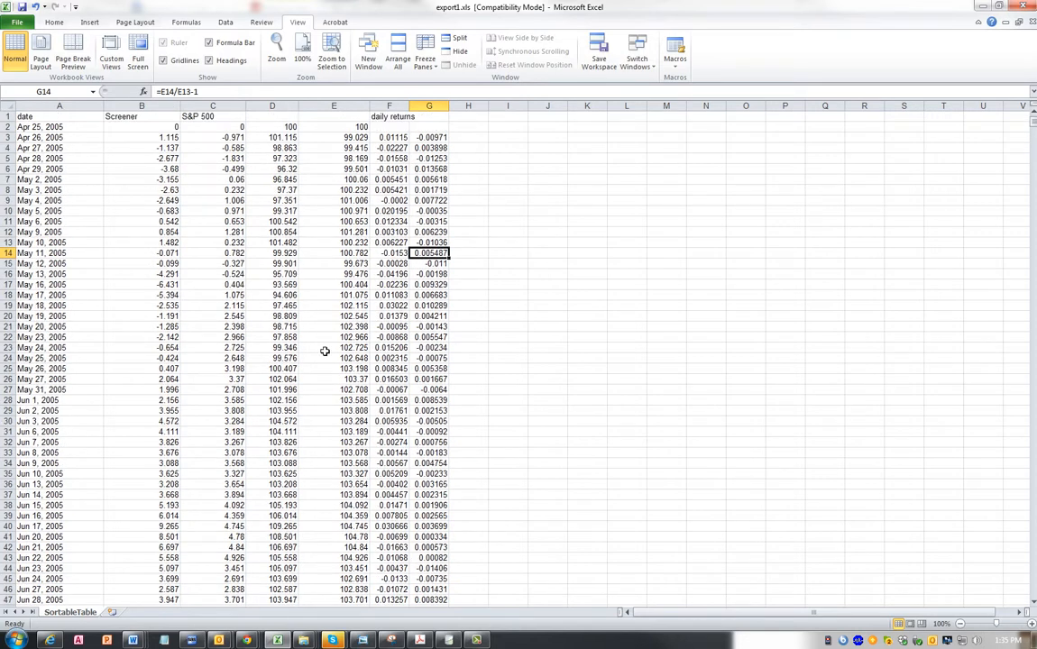
- Label the two daily return columns "screener" in F2 and "s&p" in G2
click(403, 127)
text(scr)
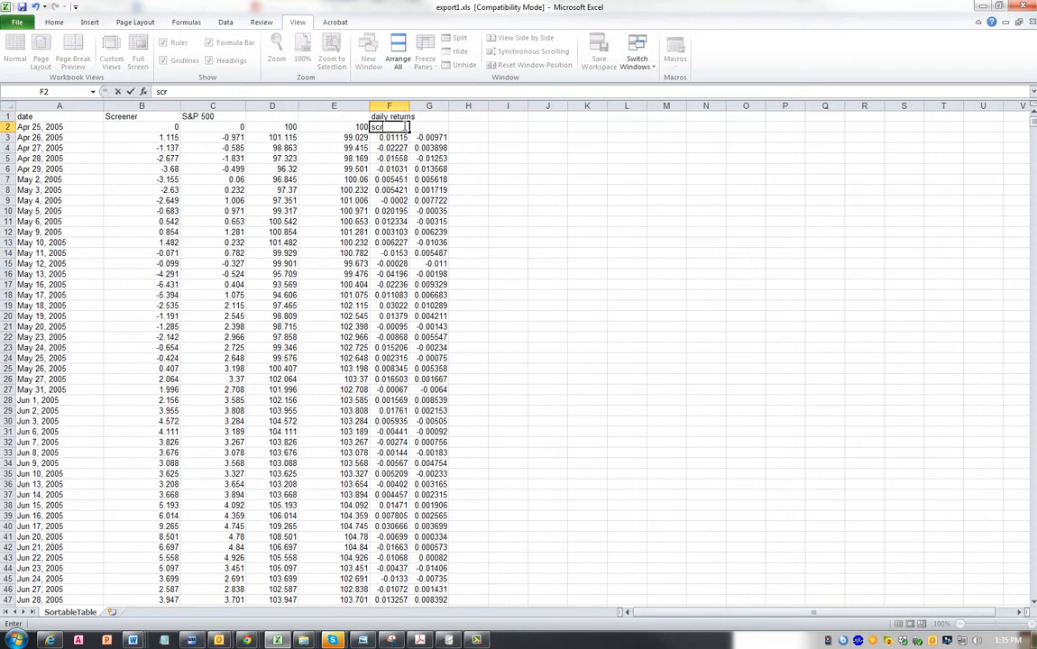
text(eener)
key(Return)
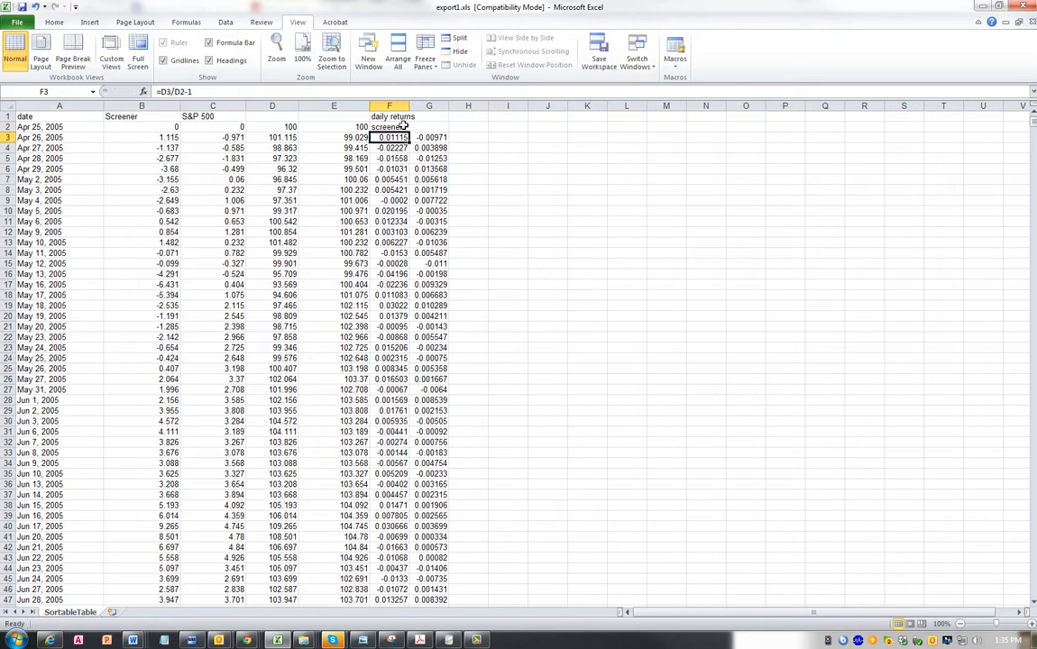
key(Up)
key(Right)
text(s)
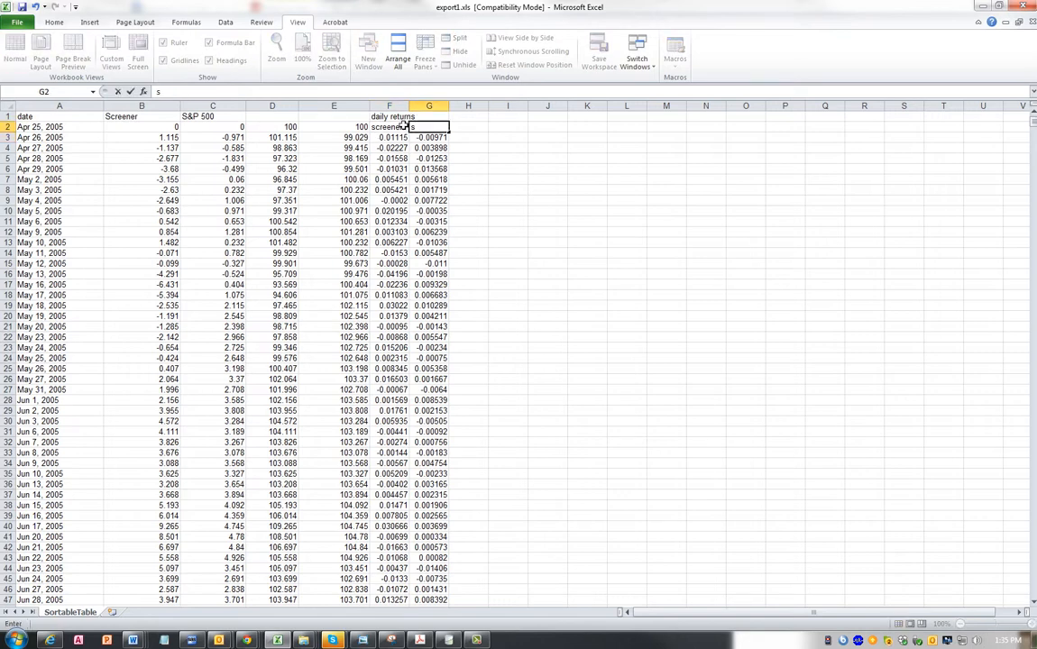
text(&p)
key(Return)
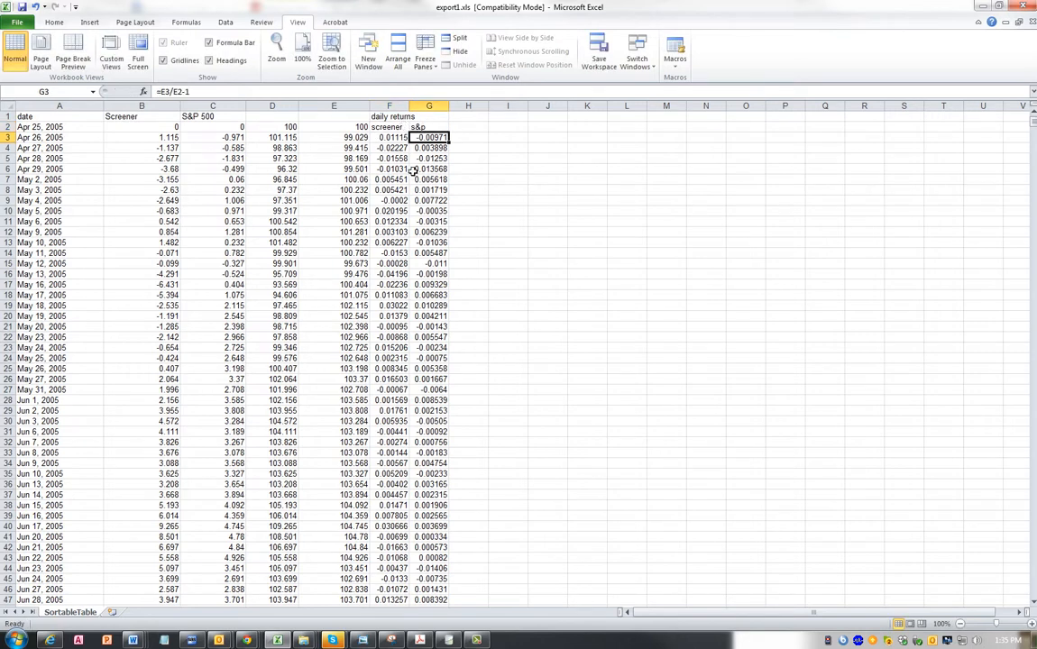
- Format the daily returns in F3:G2516 as percentages with two decimal places
click(397, 138)
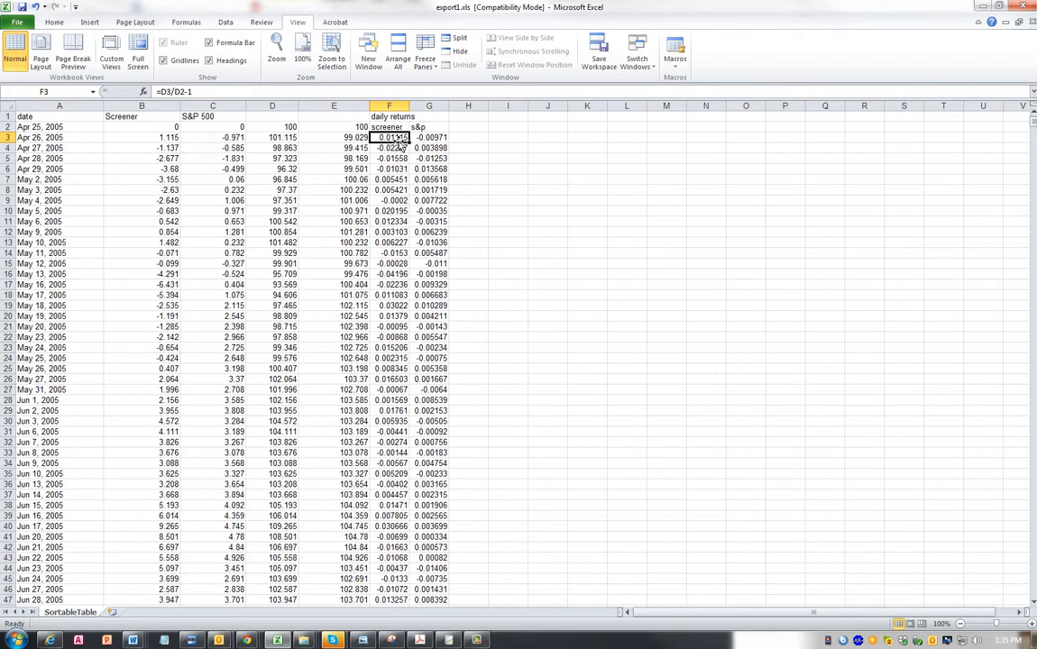
key(shift+Right)
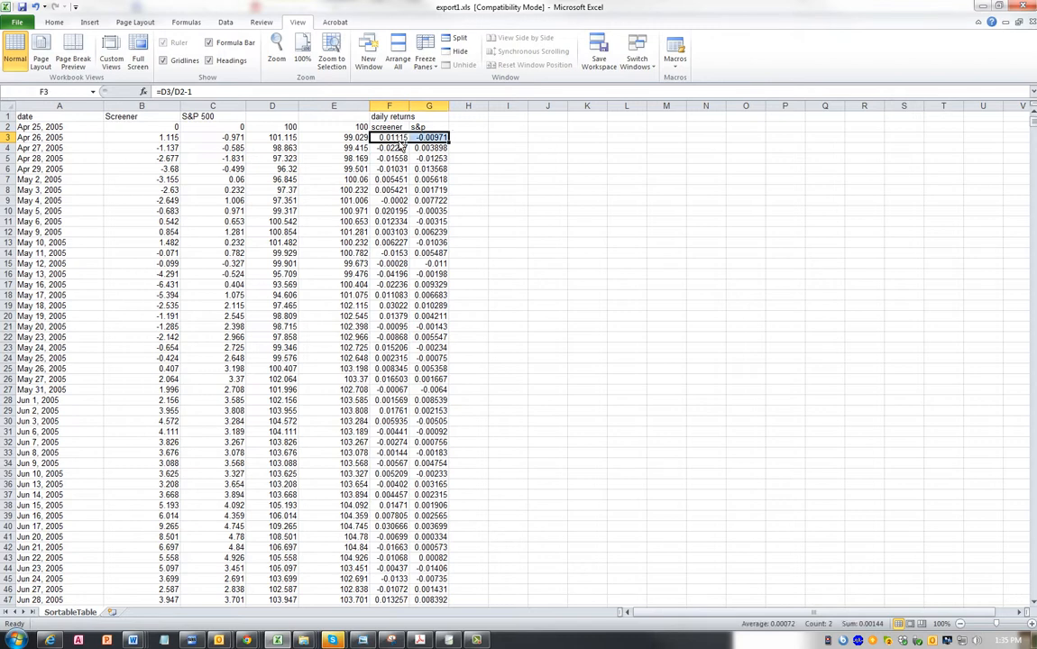
key(ctrl+shift+Down)
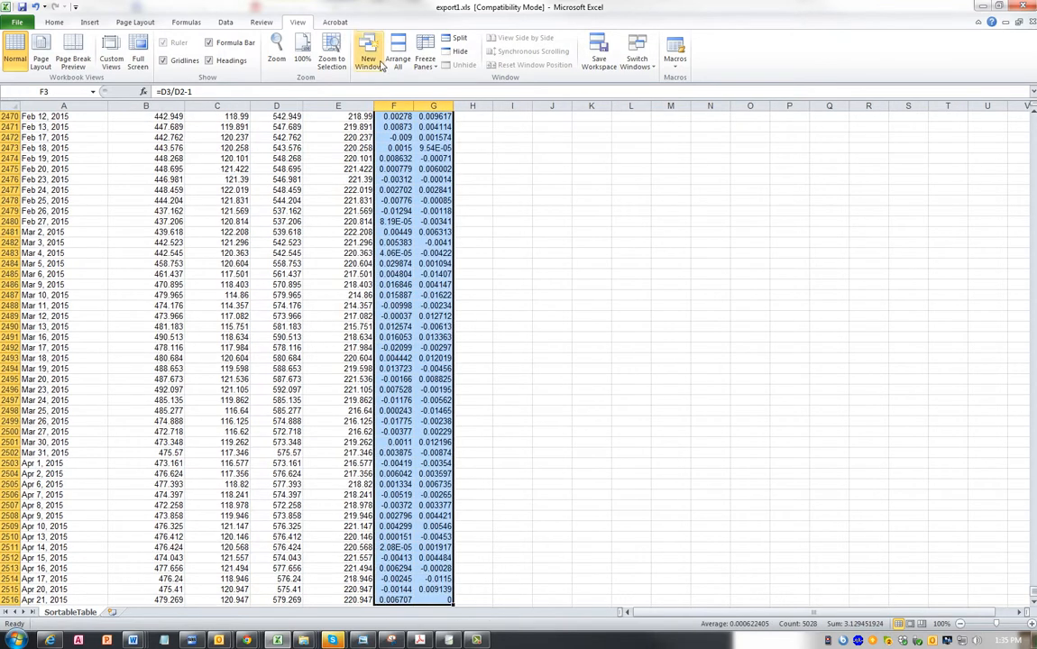
click(63, 25)
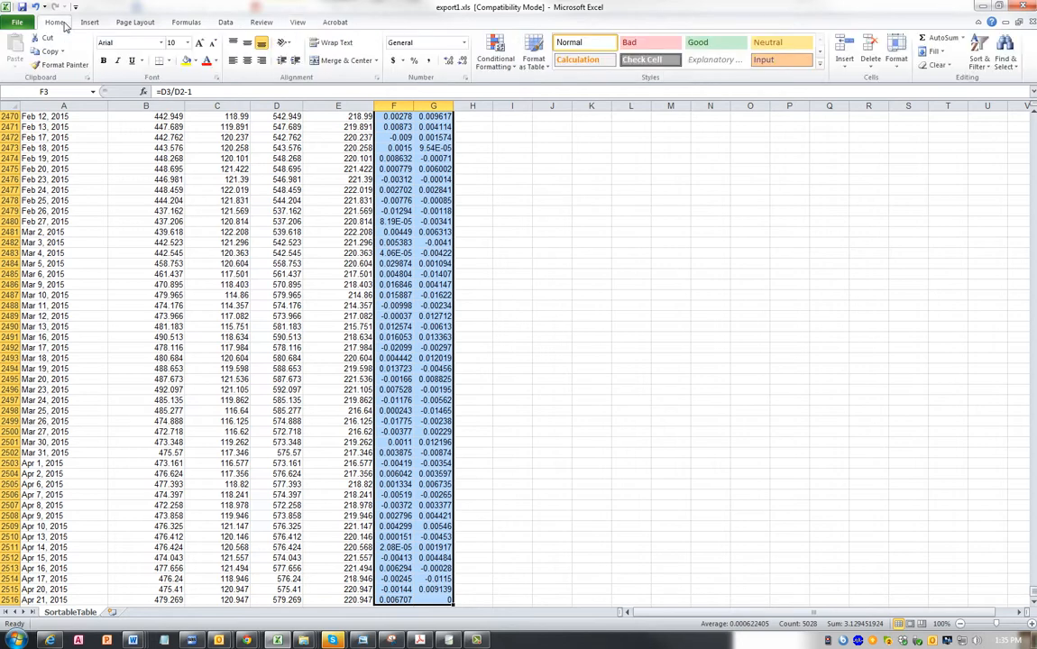
click(415, 61)
click(448, 61)
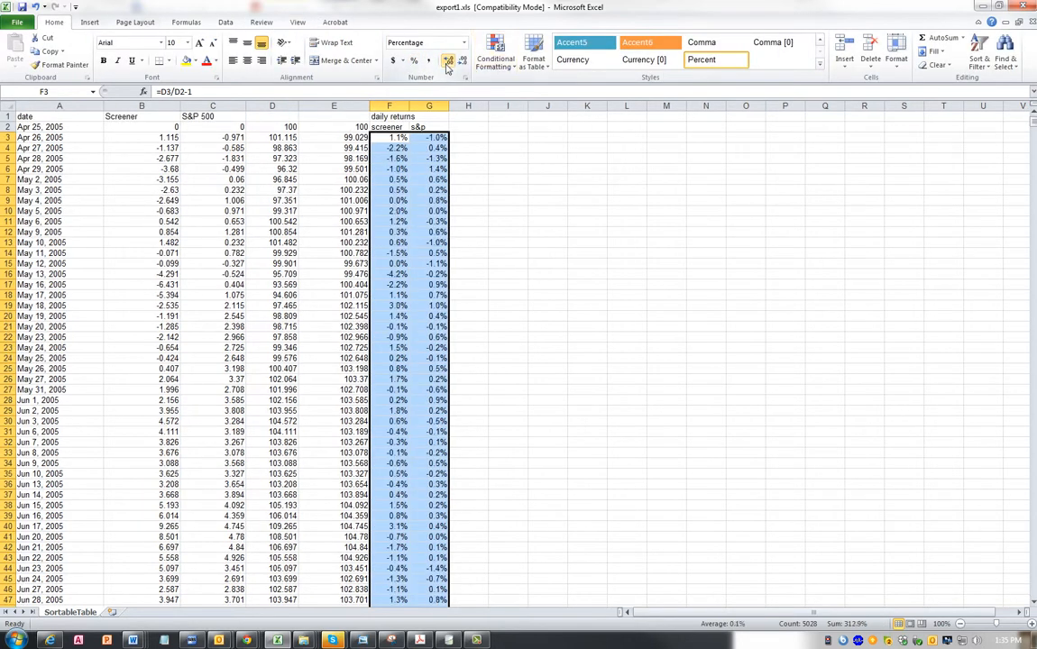
click(448, 60)
click(546, 229)
- Enter the label "Average daily return" in I2
click(516, 127)
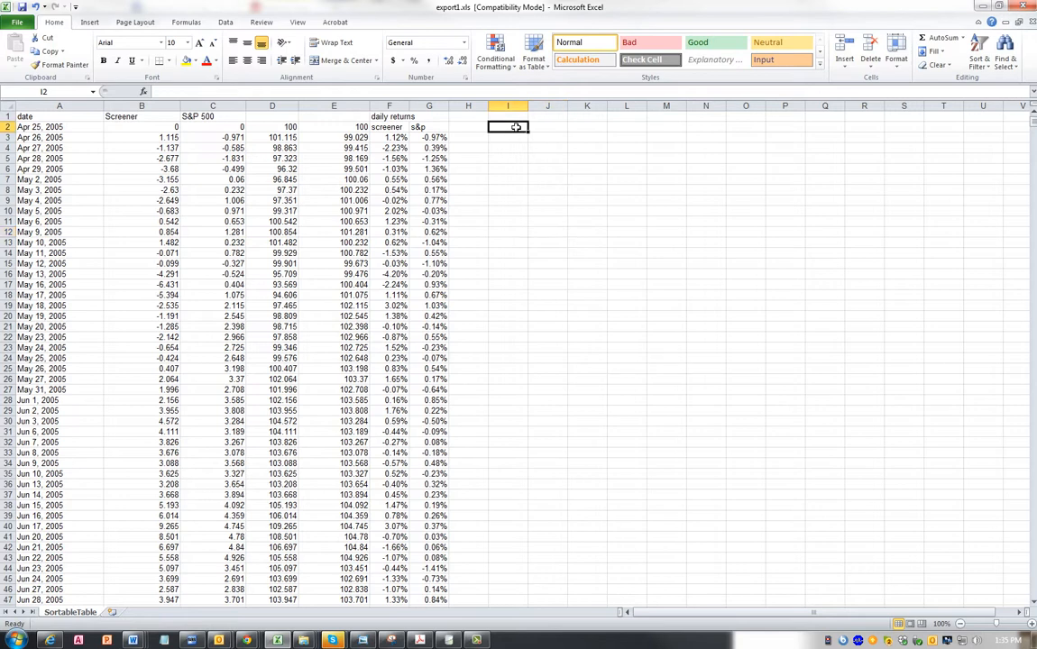
text(Averag)
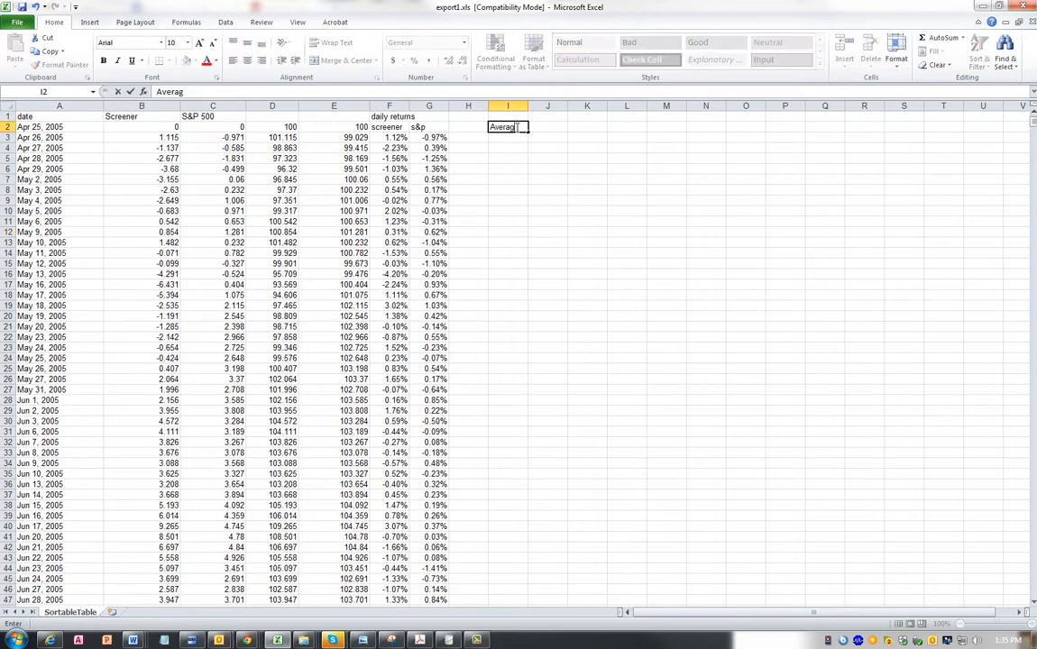
text(e daily return)
key(Return)
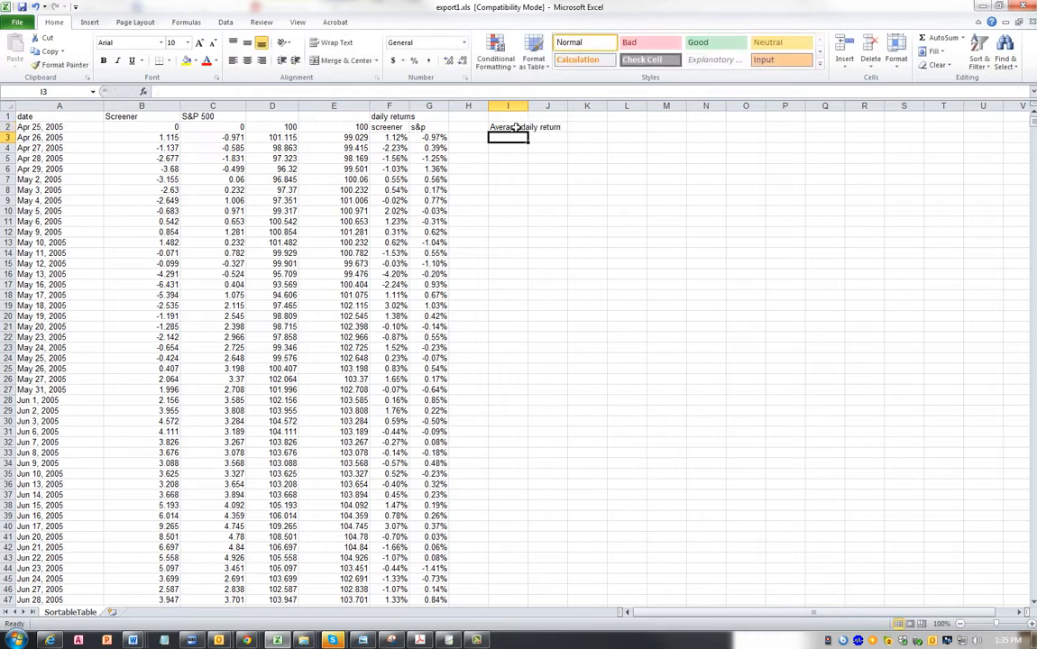
- Enter =AVERAGE(F3:F2516) in I3 to average the screener's daily returns
text(=)
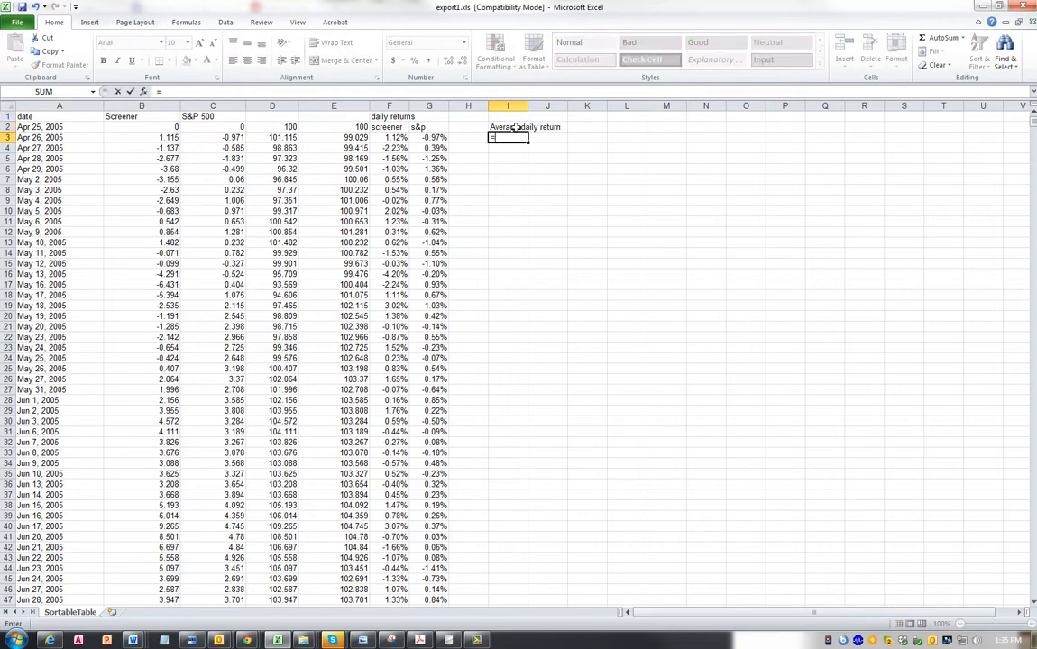
text(avera)
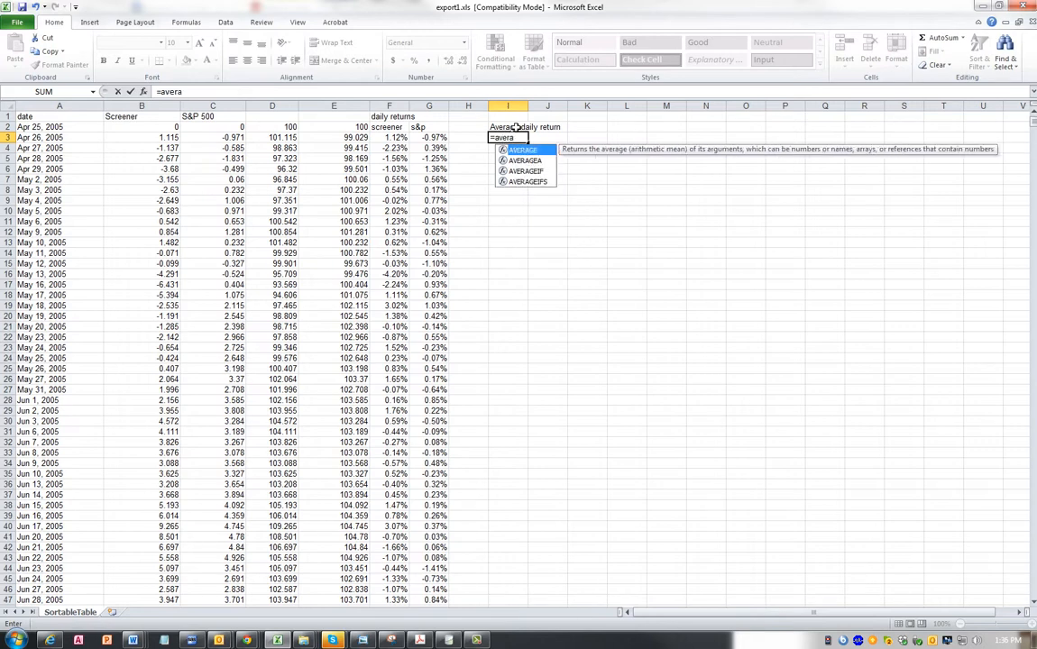
text(ge()
click(383, 138)
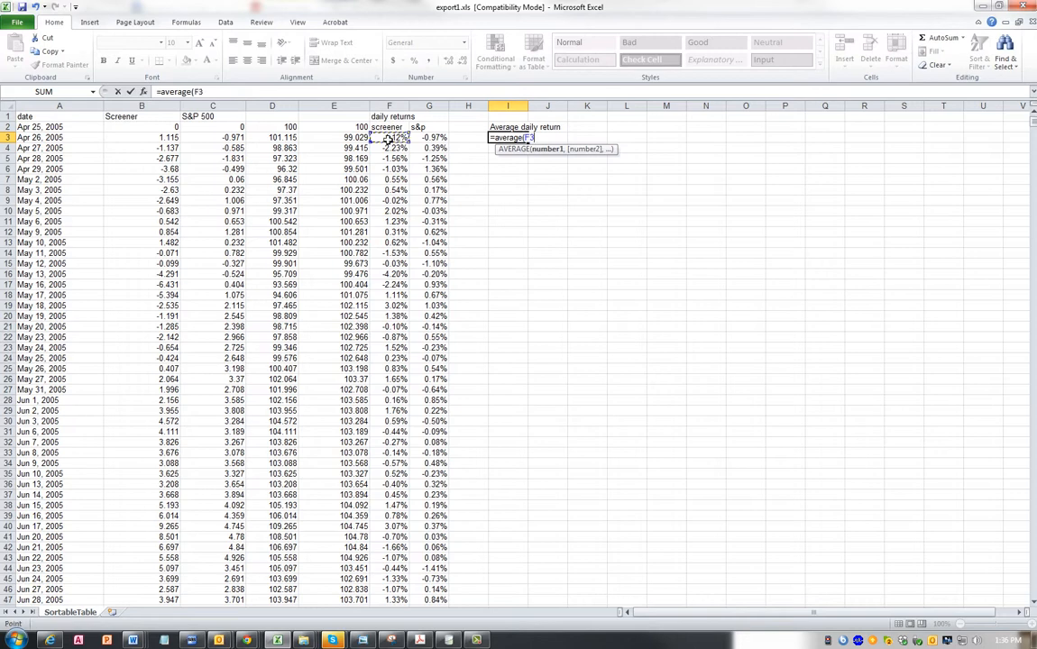
key(ctrl+shift+Down)
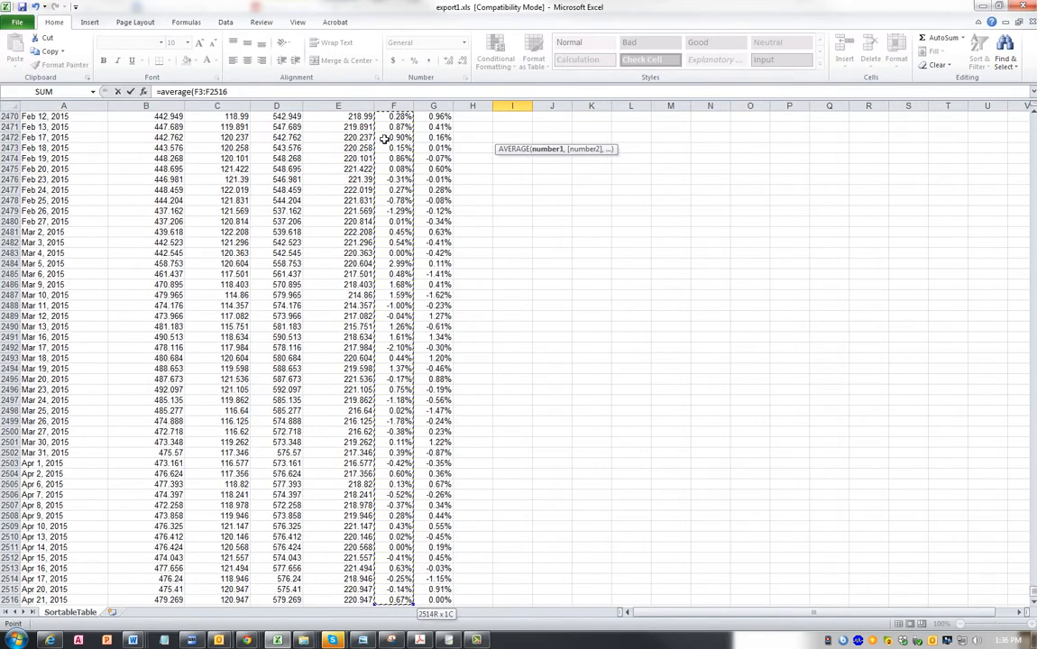
key(Return)
key(Up)
key(Up)
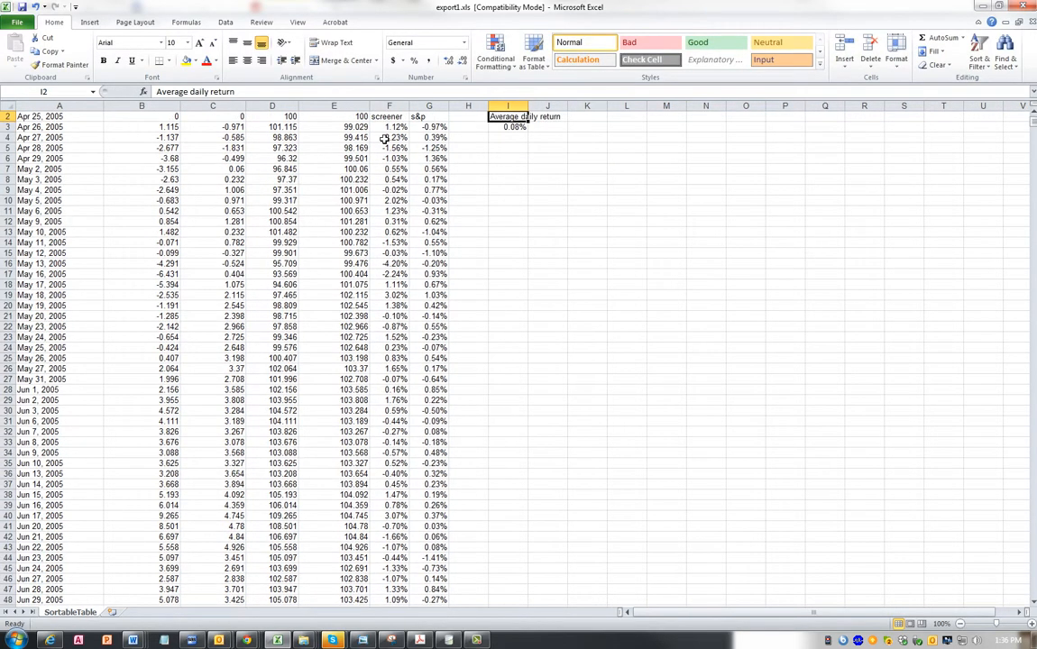
key(Down)
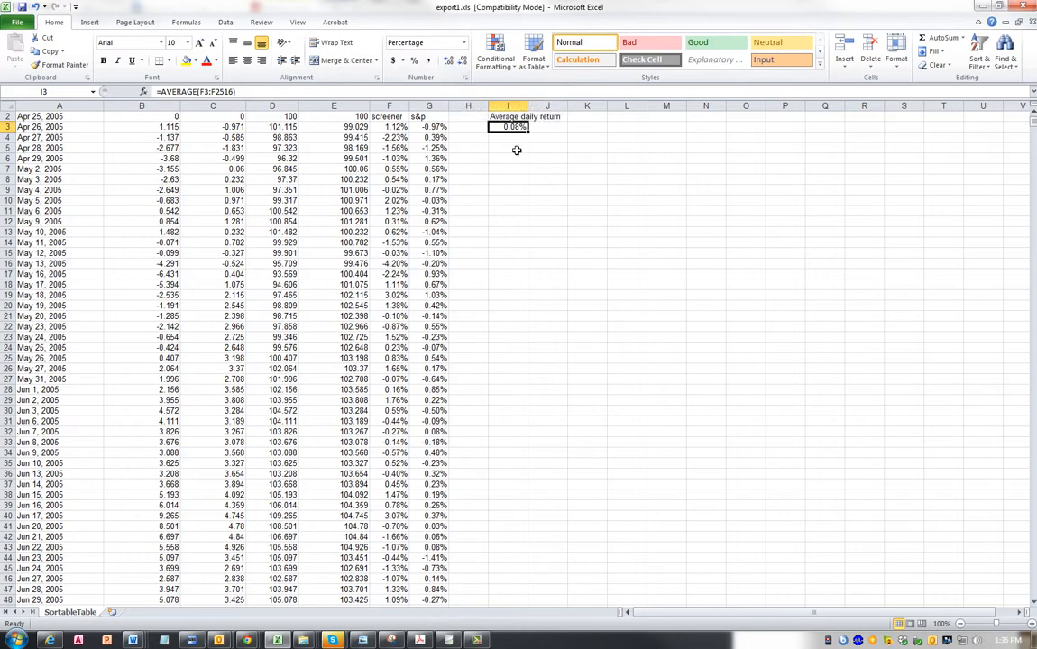
- Show the average in I3 with three decimal places and copy its formula to J3 for the S&P returns
click(439, 60)
key(ctrl+c)
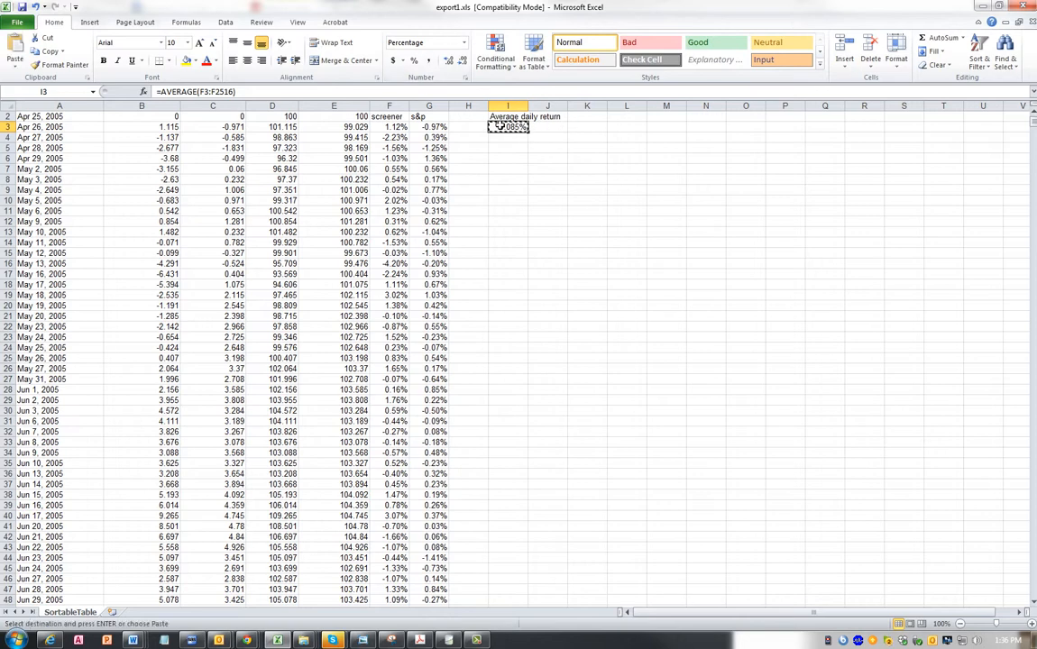
key(Right)
key(ctrl+v)
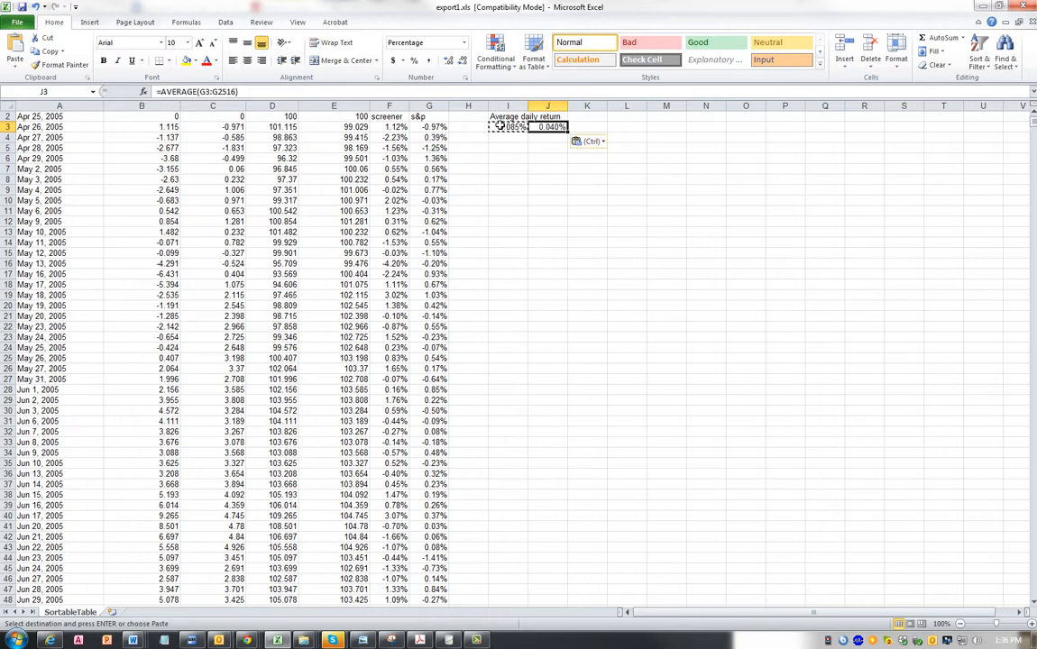